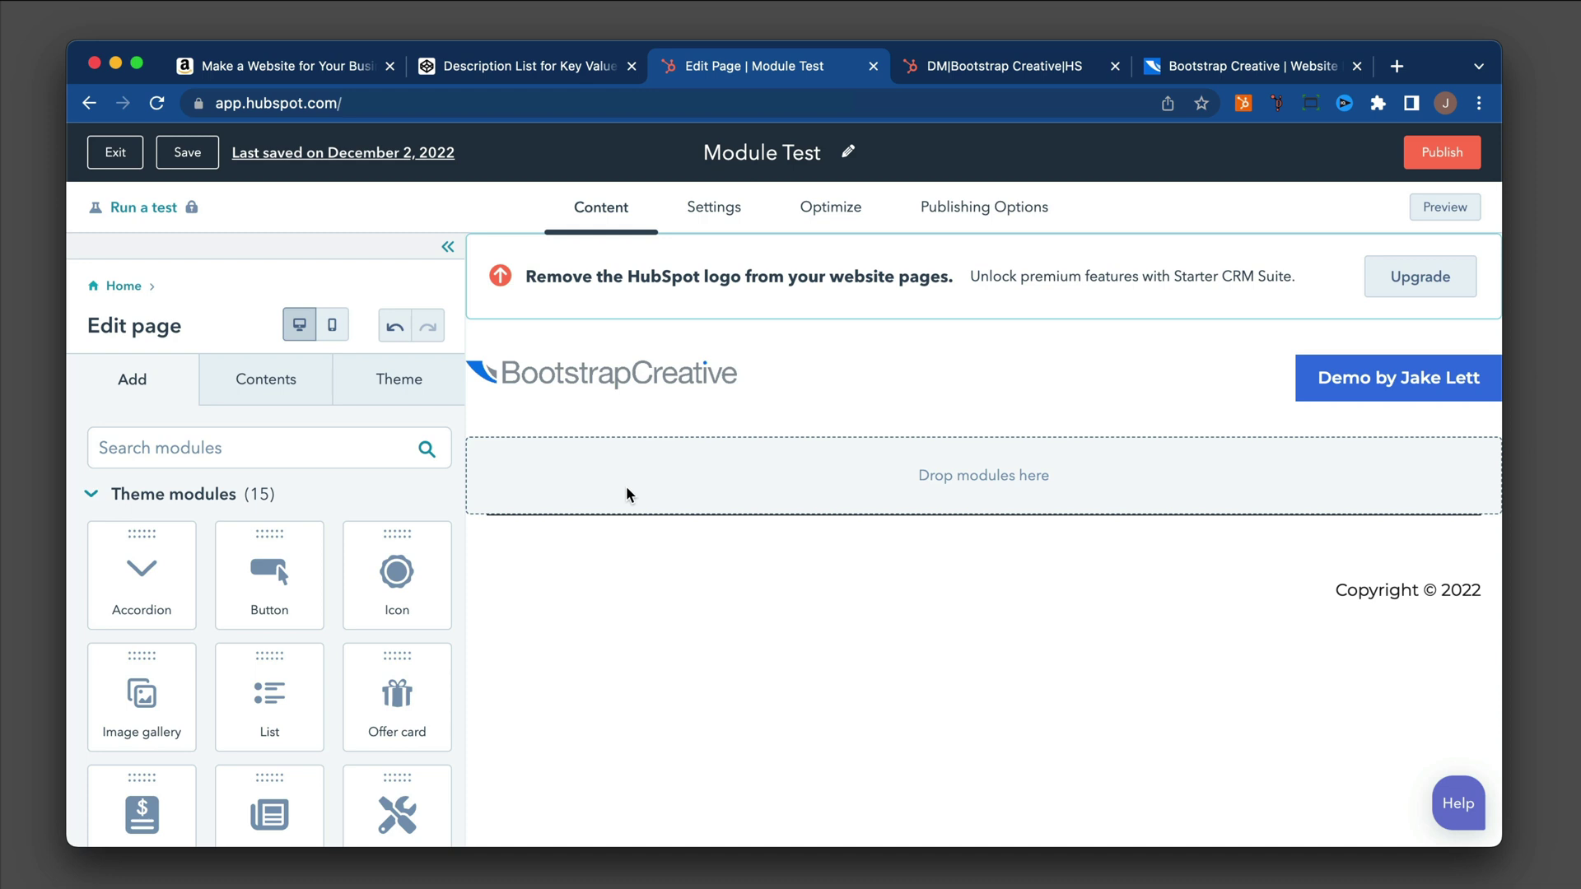
scroll(401, 457, down, 1)
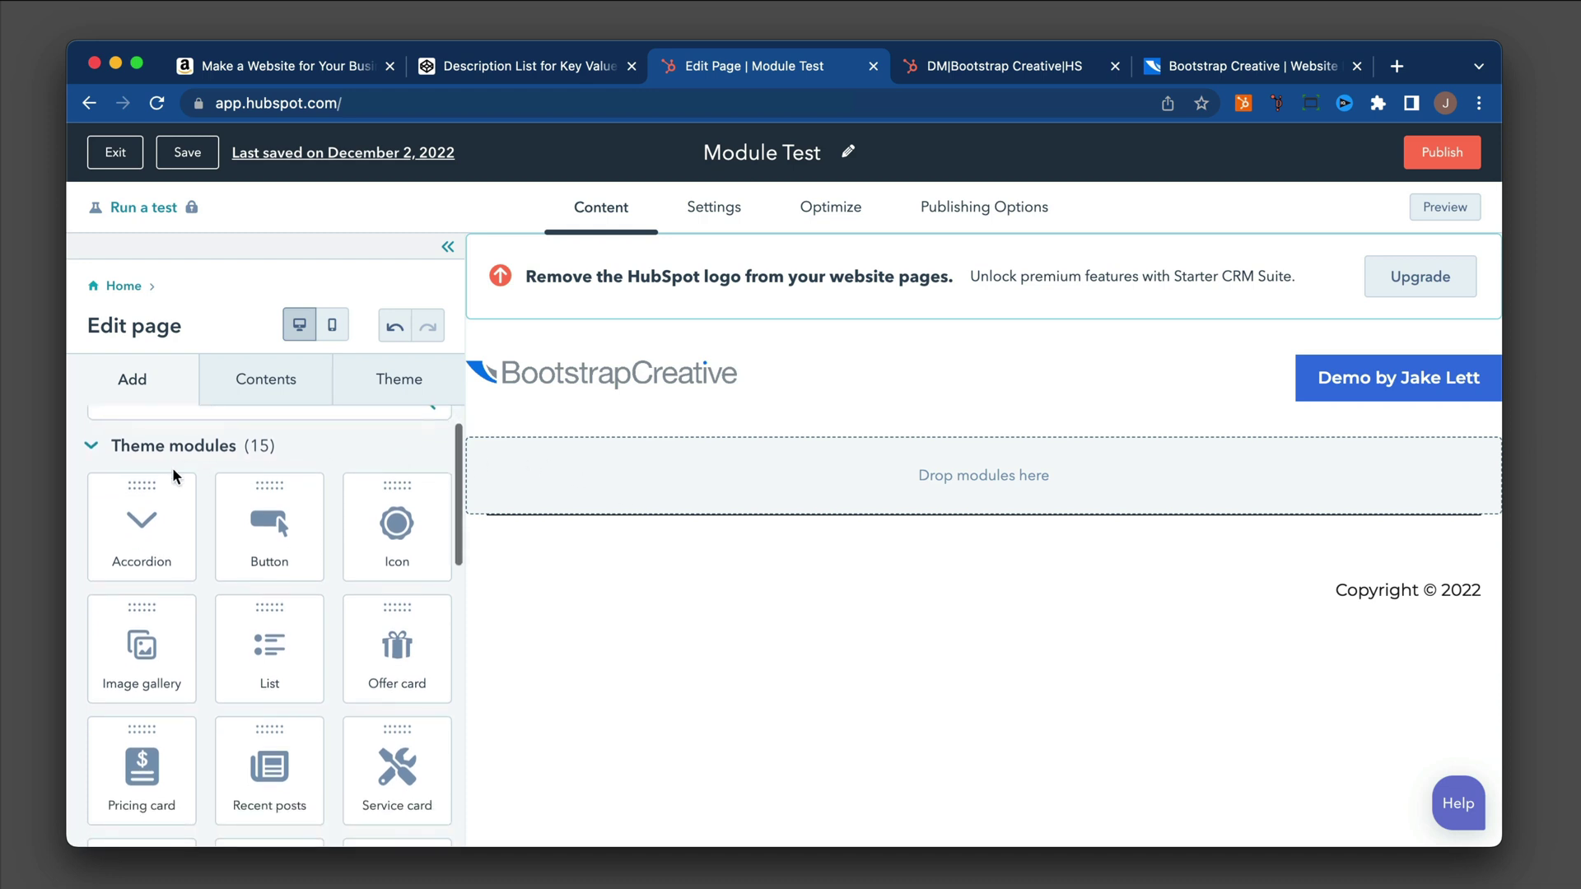
scroll(207, 483, down, 1)
scroll(206, 483, down, 2)
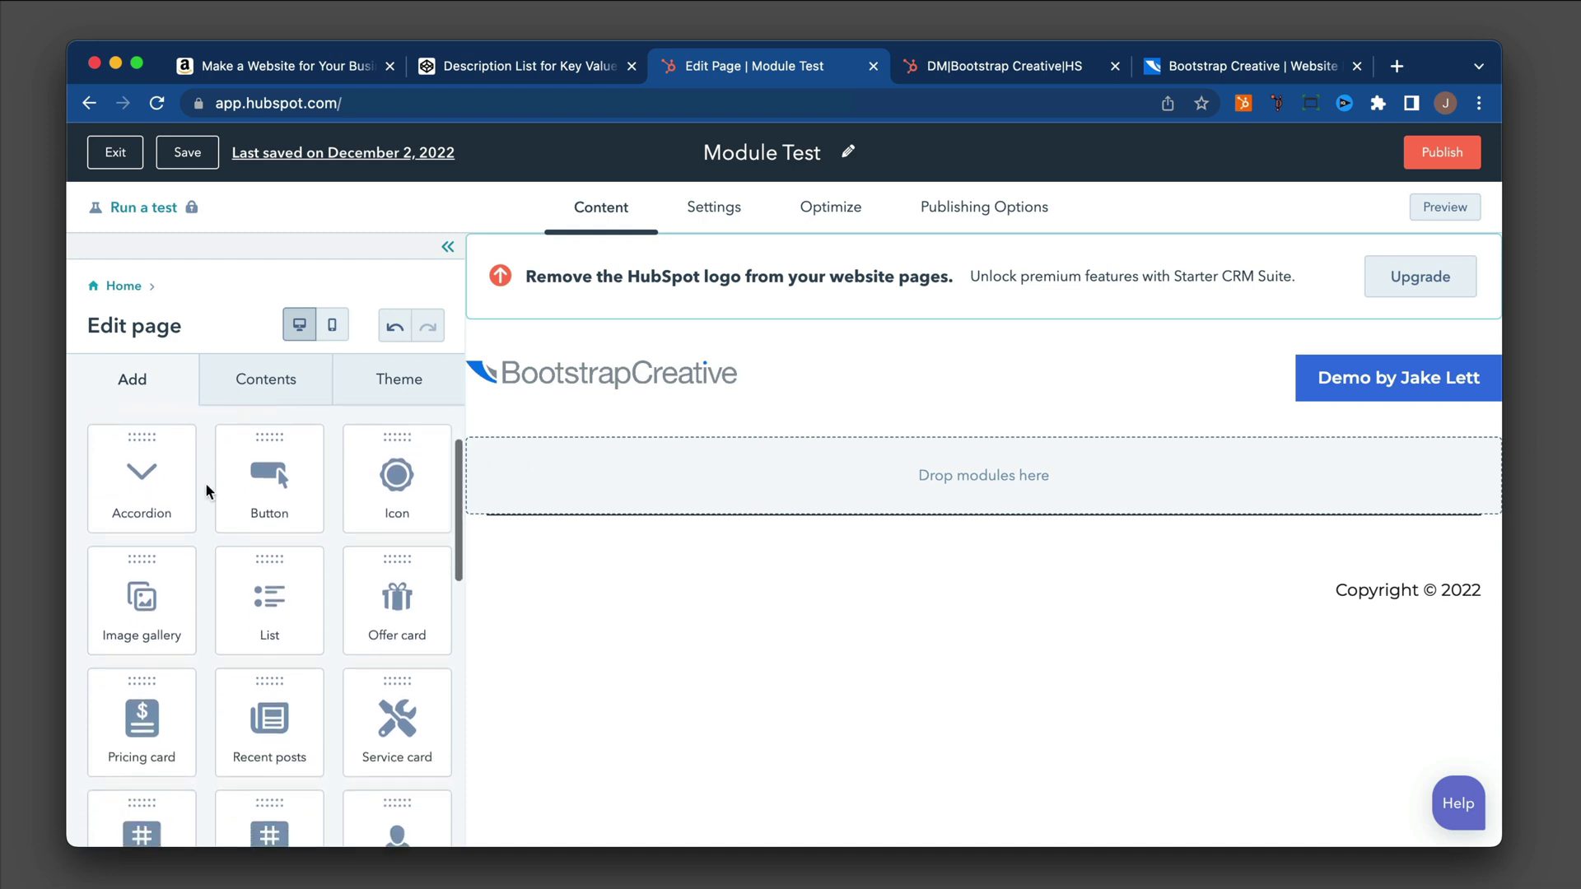
scroll(206, 483, down, 1)
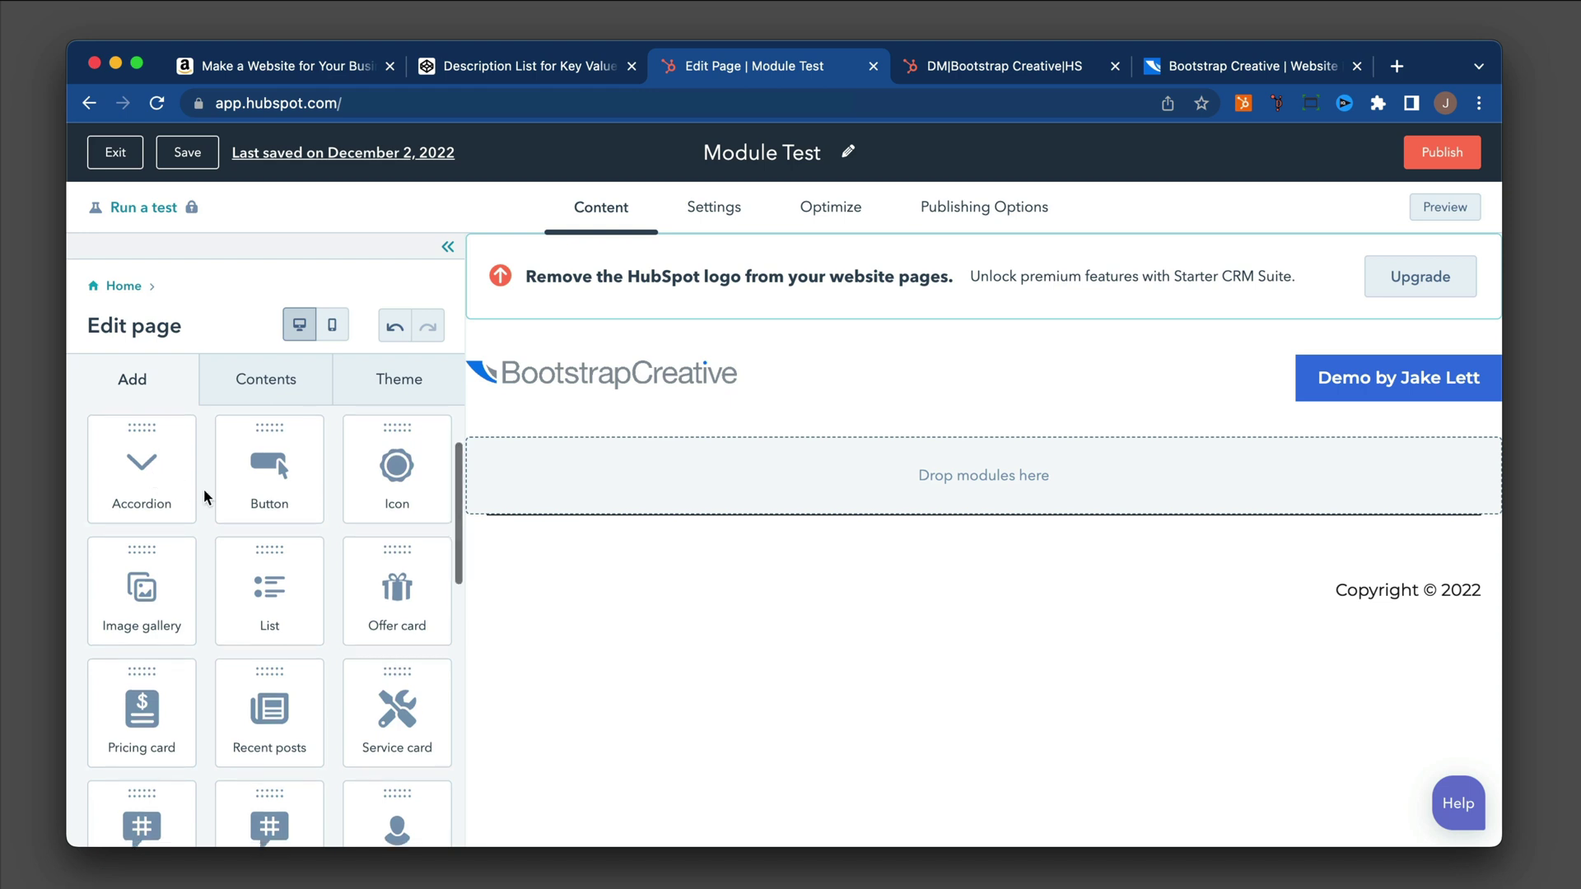
scroll(396, 496, down, 2)
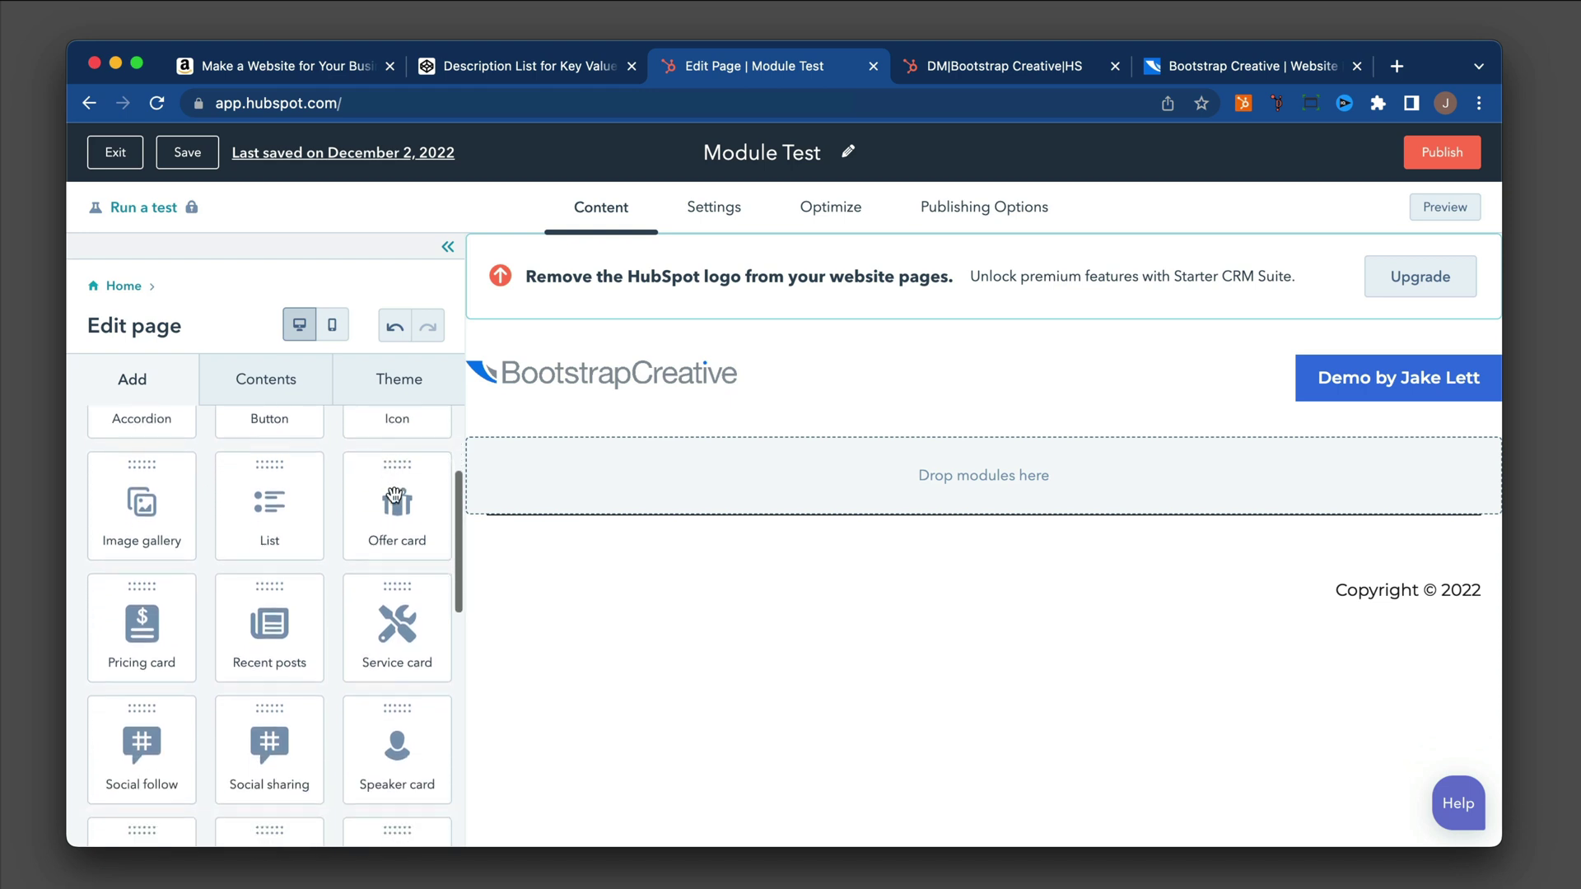
scroll(396, 497, down, 3)
scroll(381, 494, down, 1)
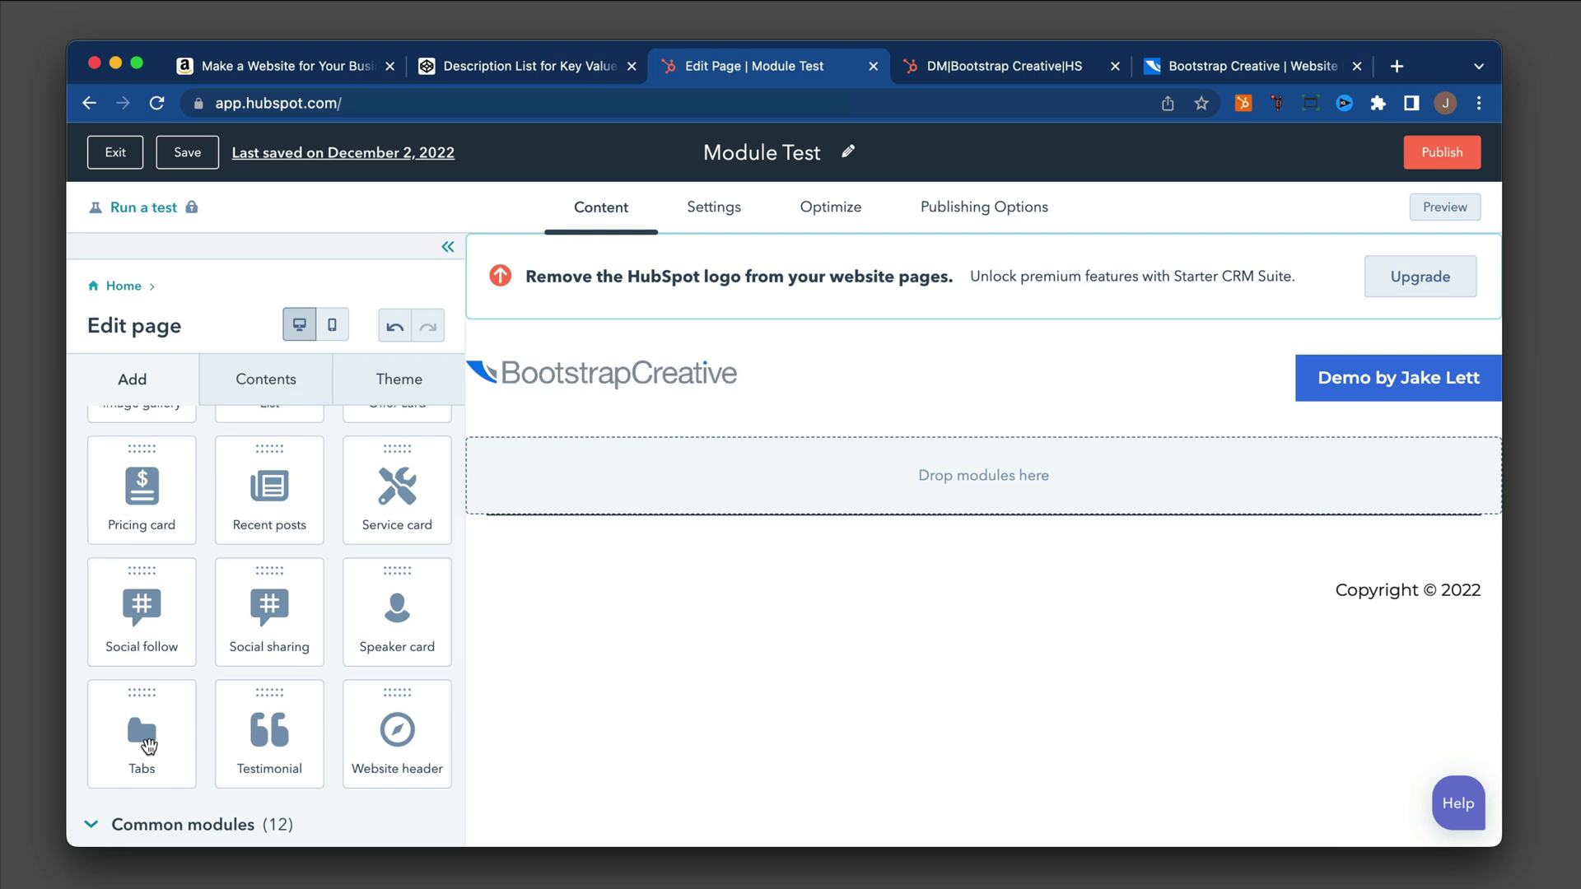
mouse_move(141, 735)
mouse_down()
mouse_move(445, 647)
mouse_move(664, 487)
mouse_up()
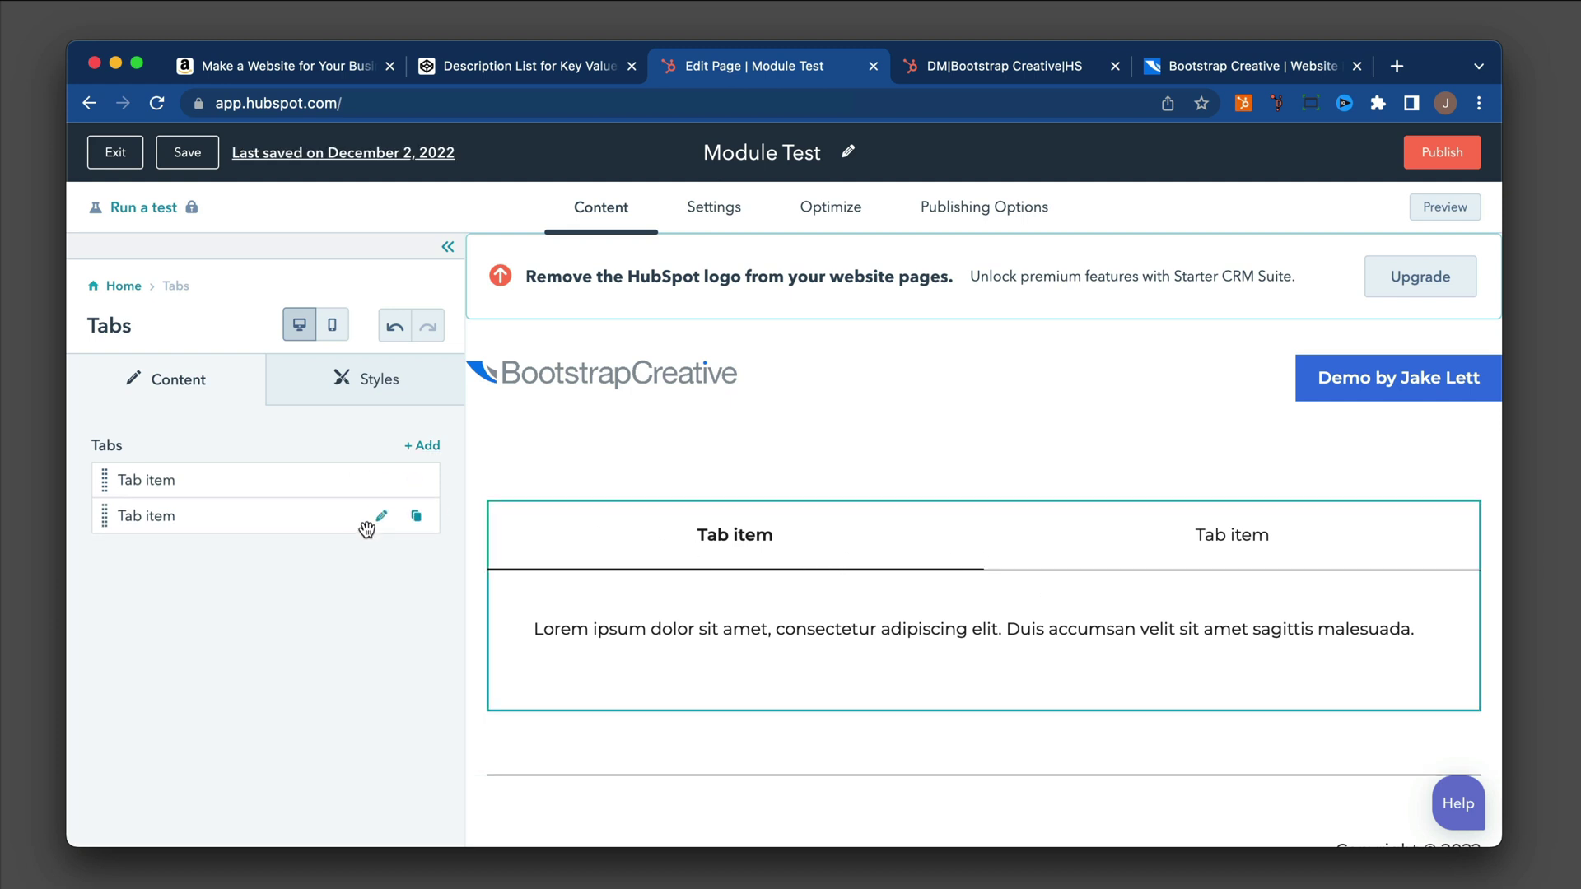
click(427, 447)
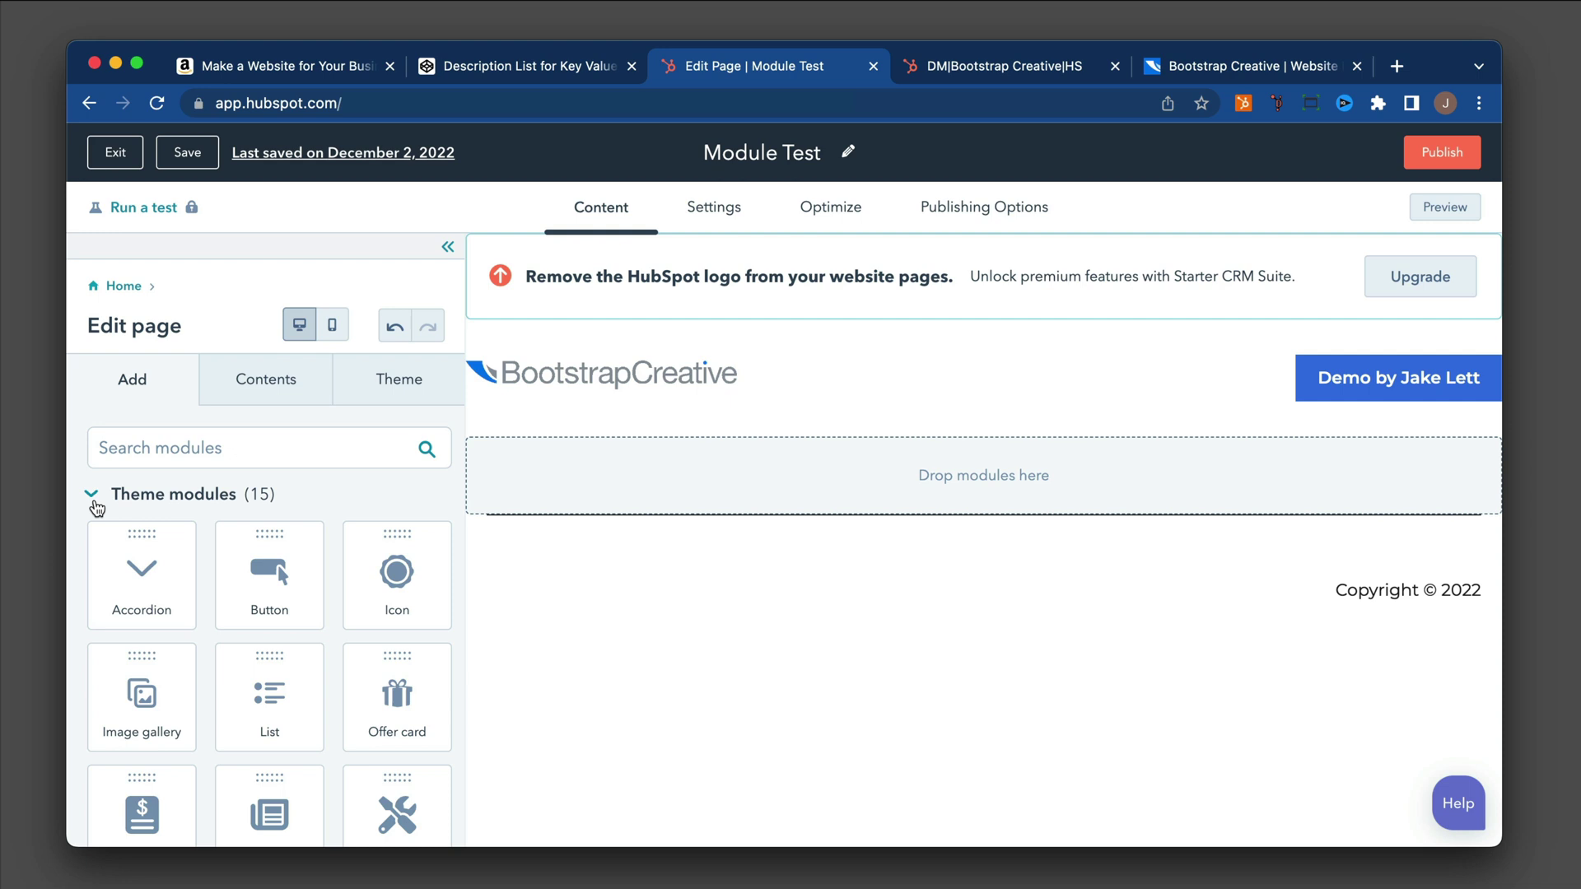
- Collapse the Theme modules and Common modules groups, leaving only the group headings
click(94, 496)
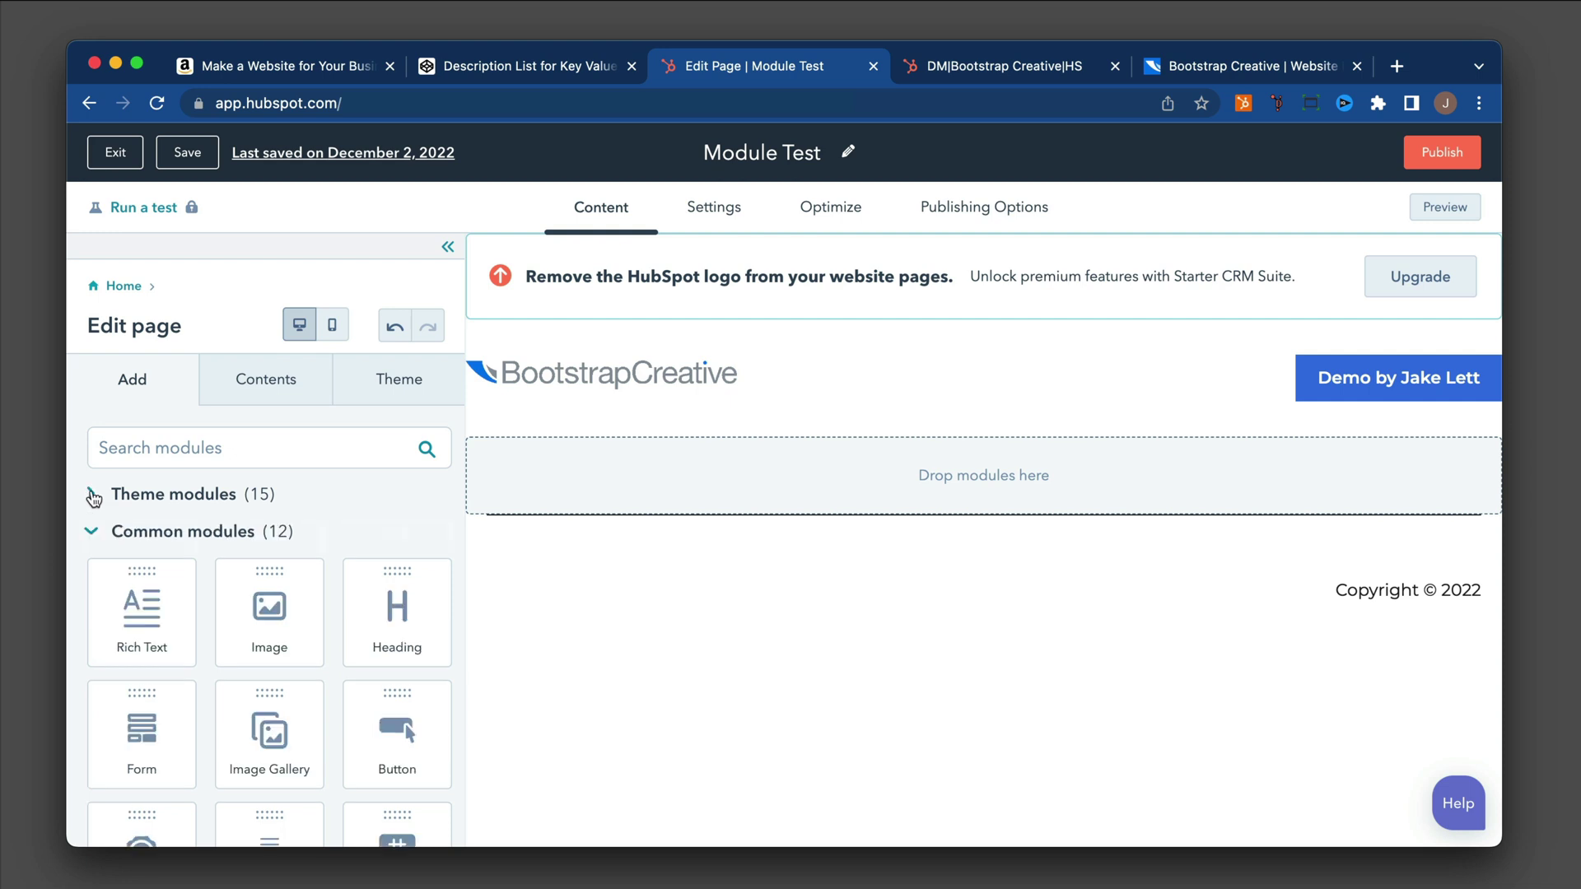
scroll(174, 539, down, 1)
scroll(174, 539, down, 1)
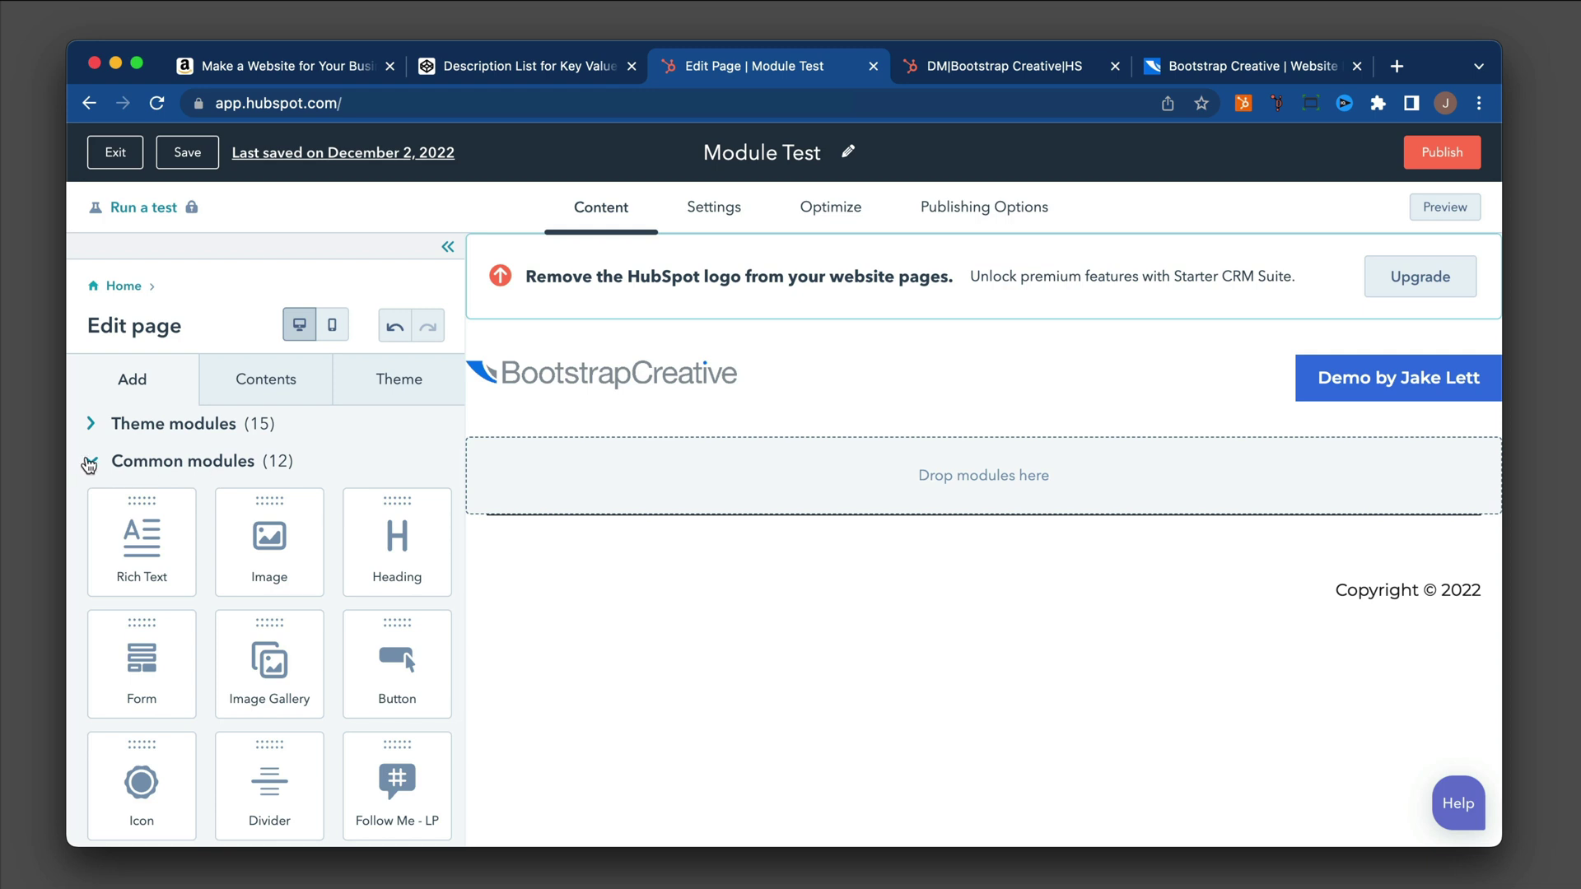
click(89, 463)
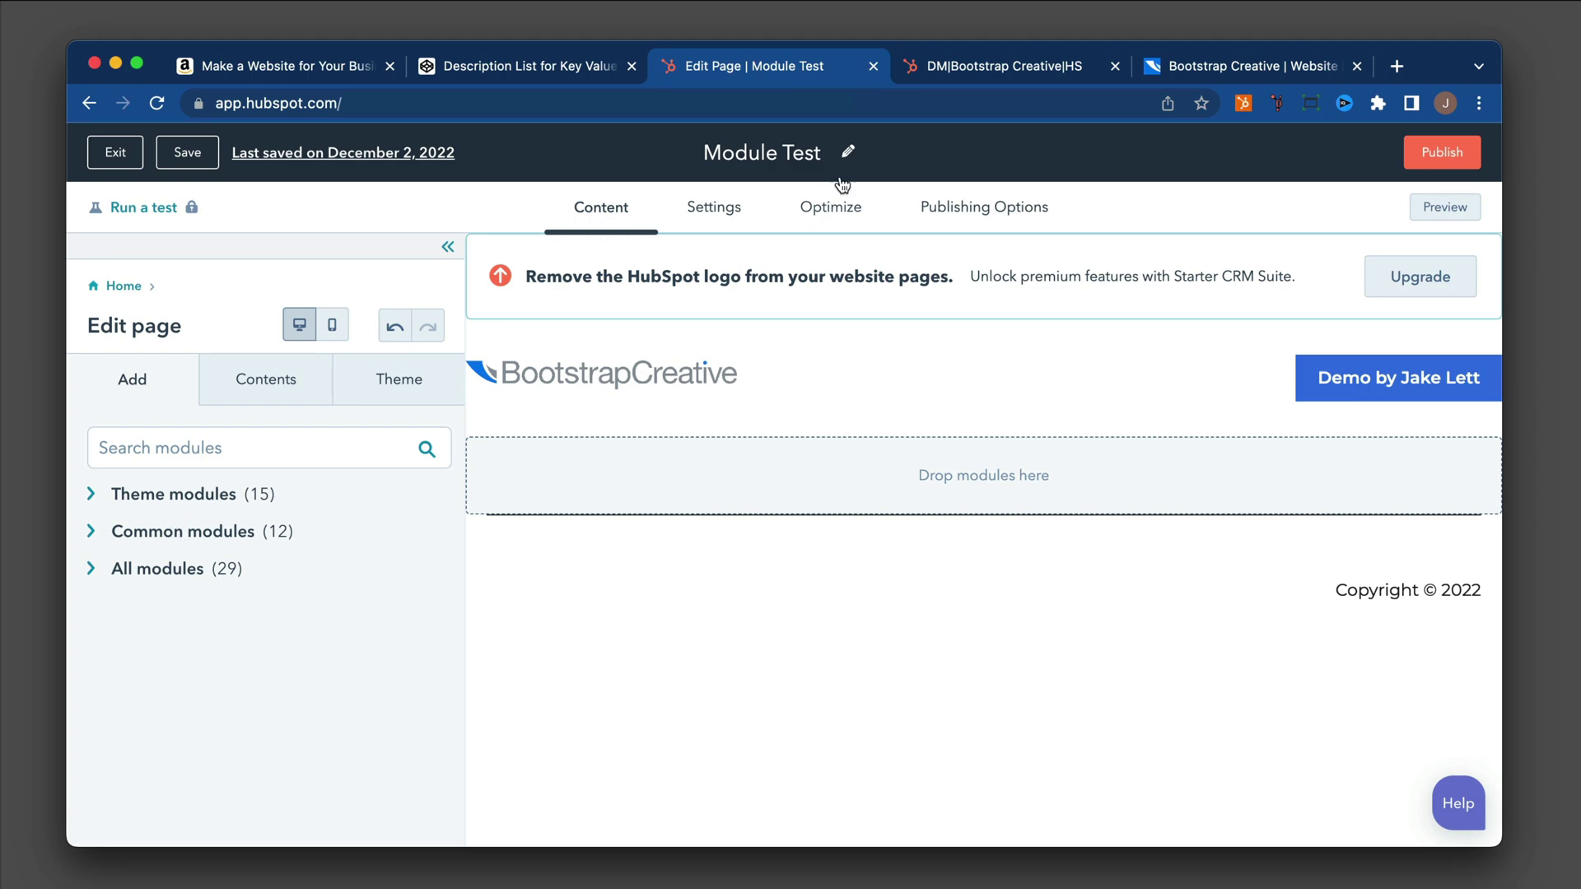
click(977, 66)
click(988, 66)
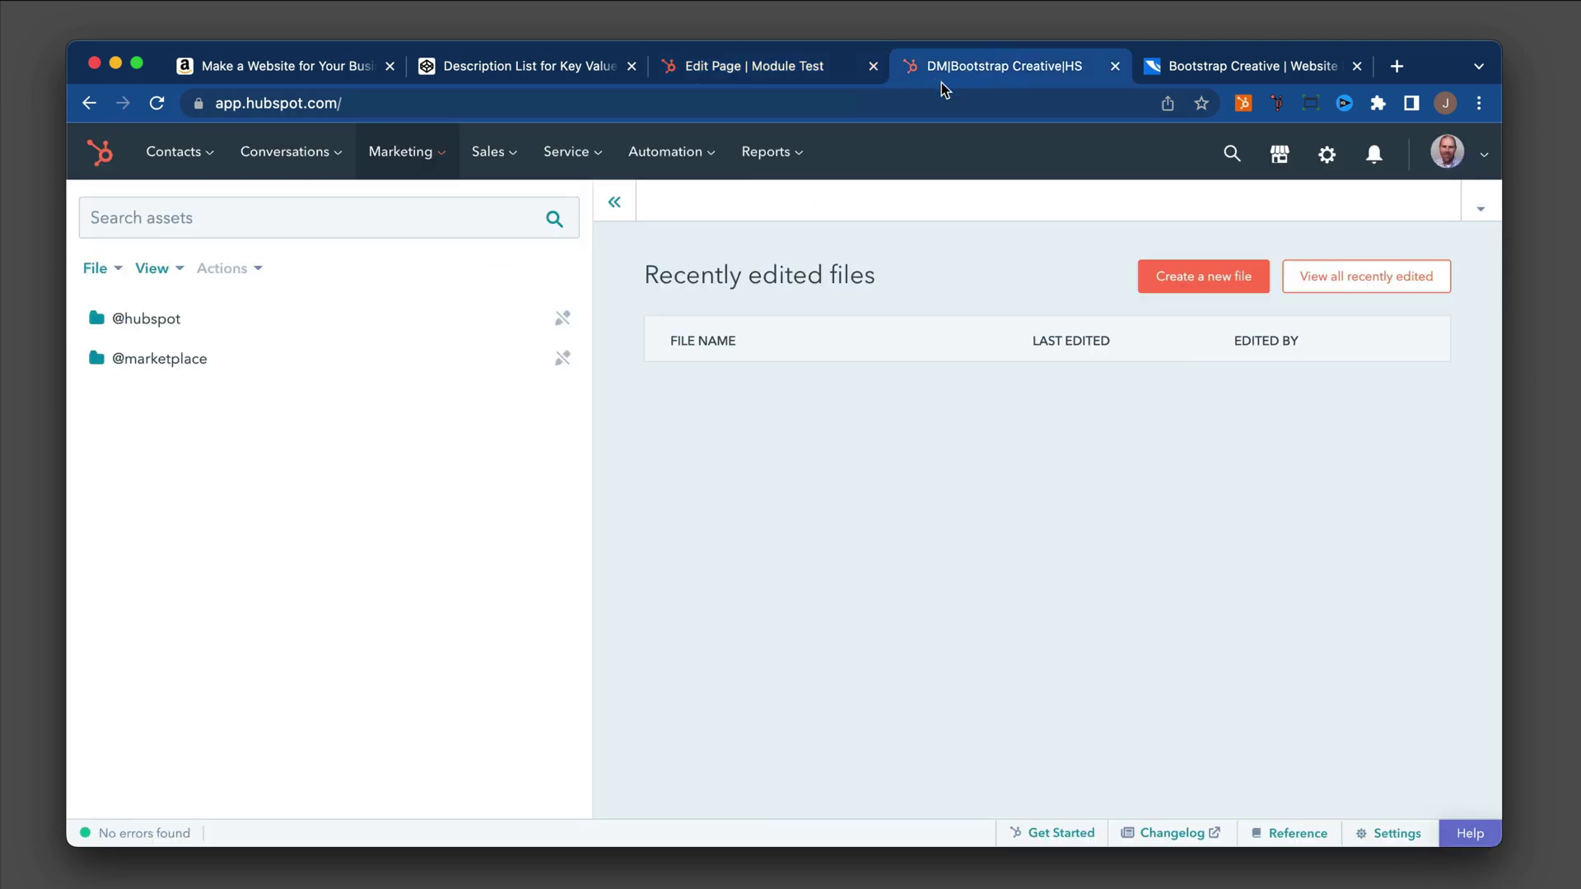
mouse_move(403, 150)
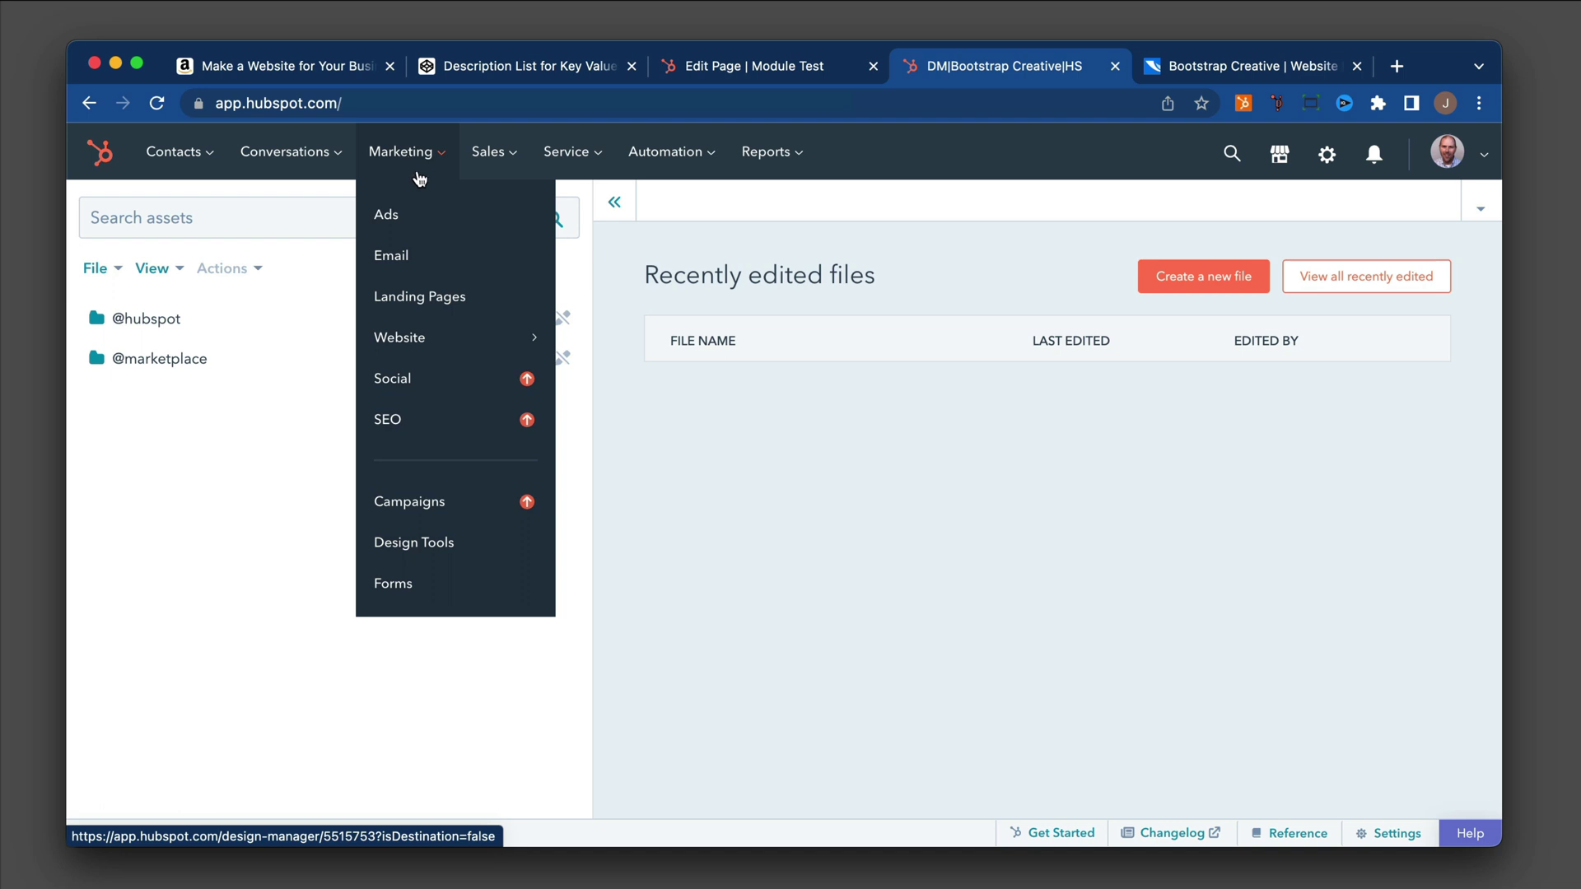
click(414, 543)
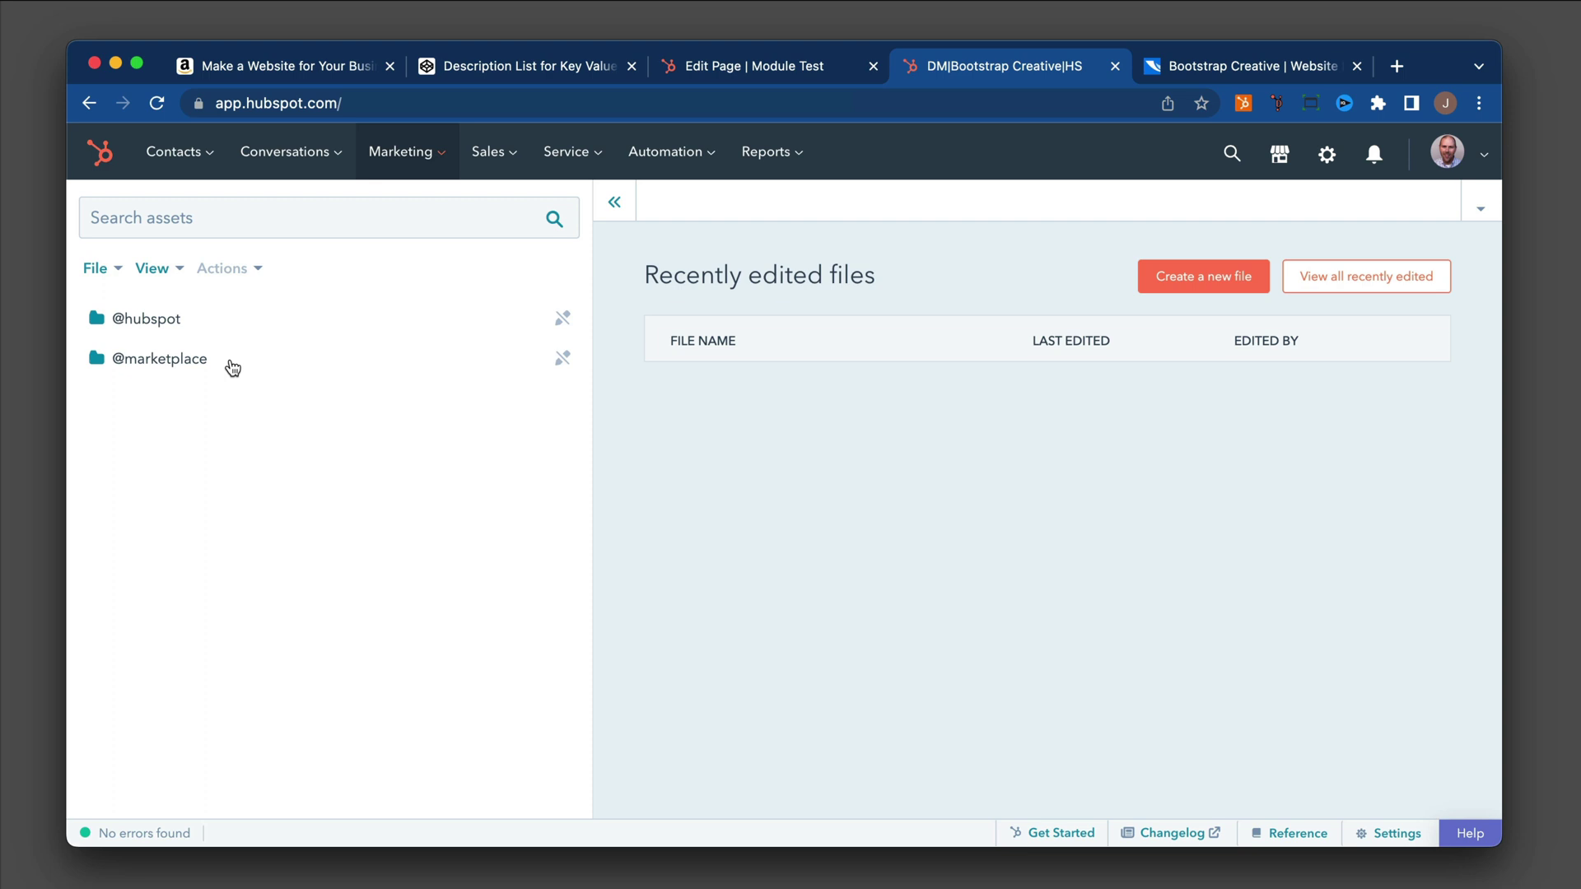
click(179, 362)
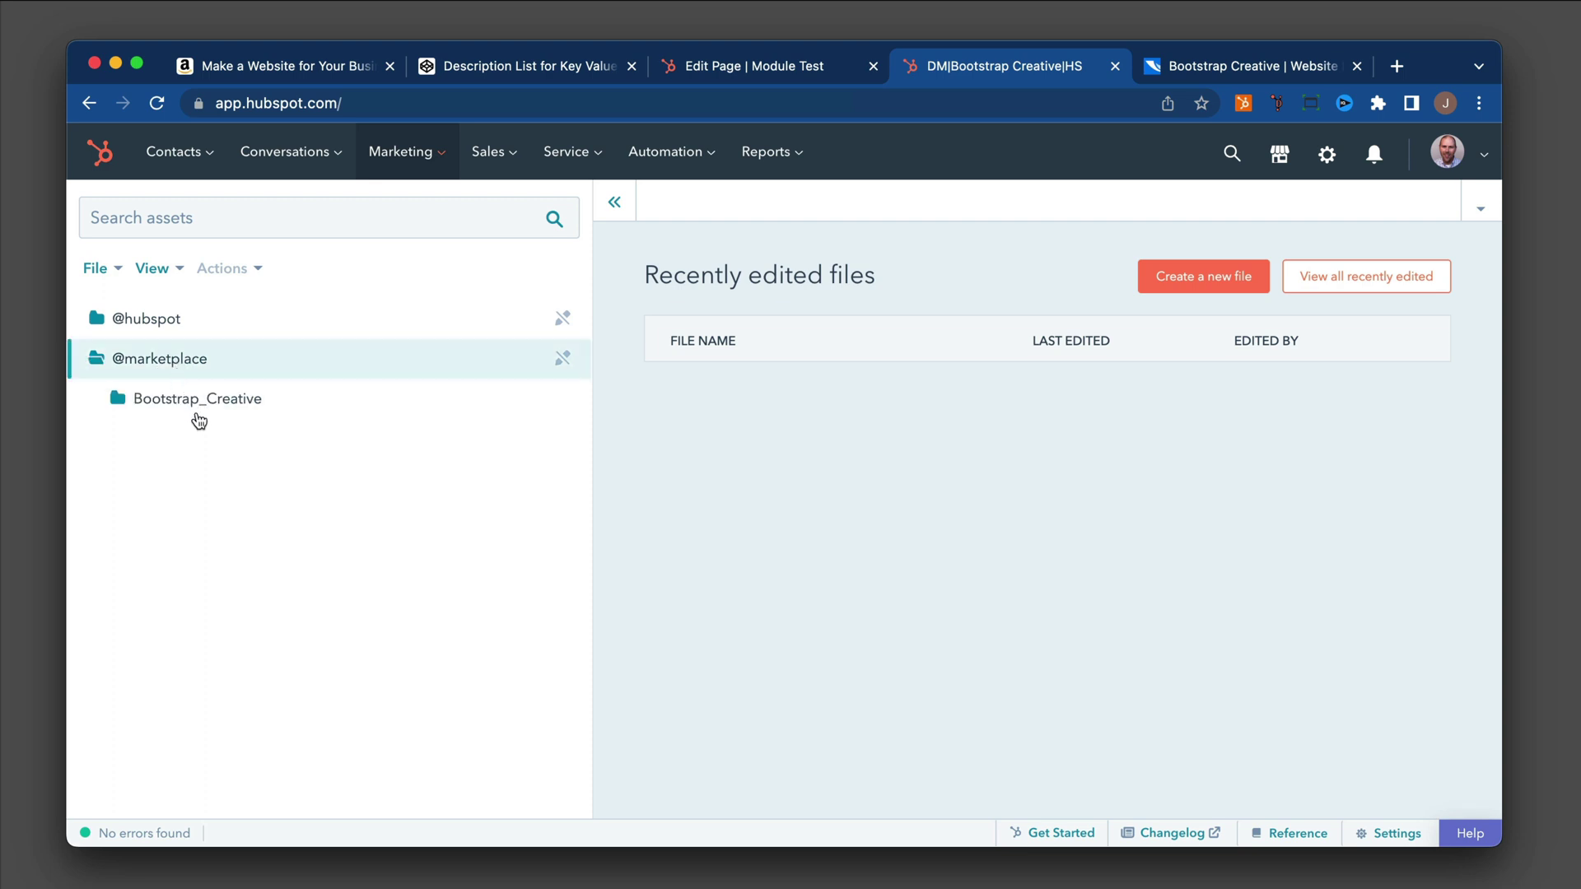
click(164, 358)
click(151, 320)
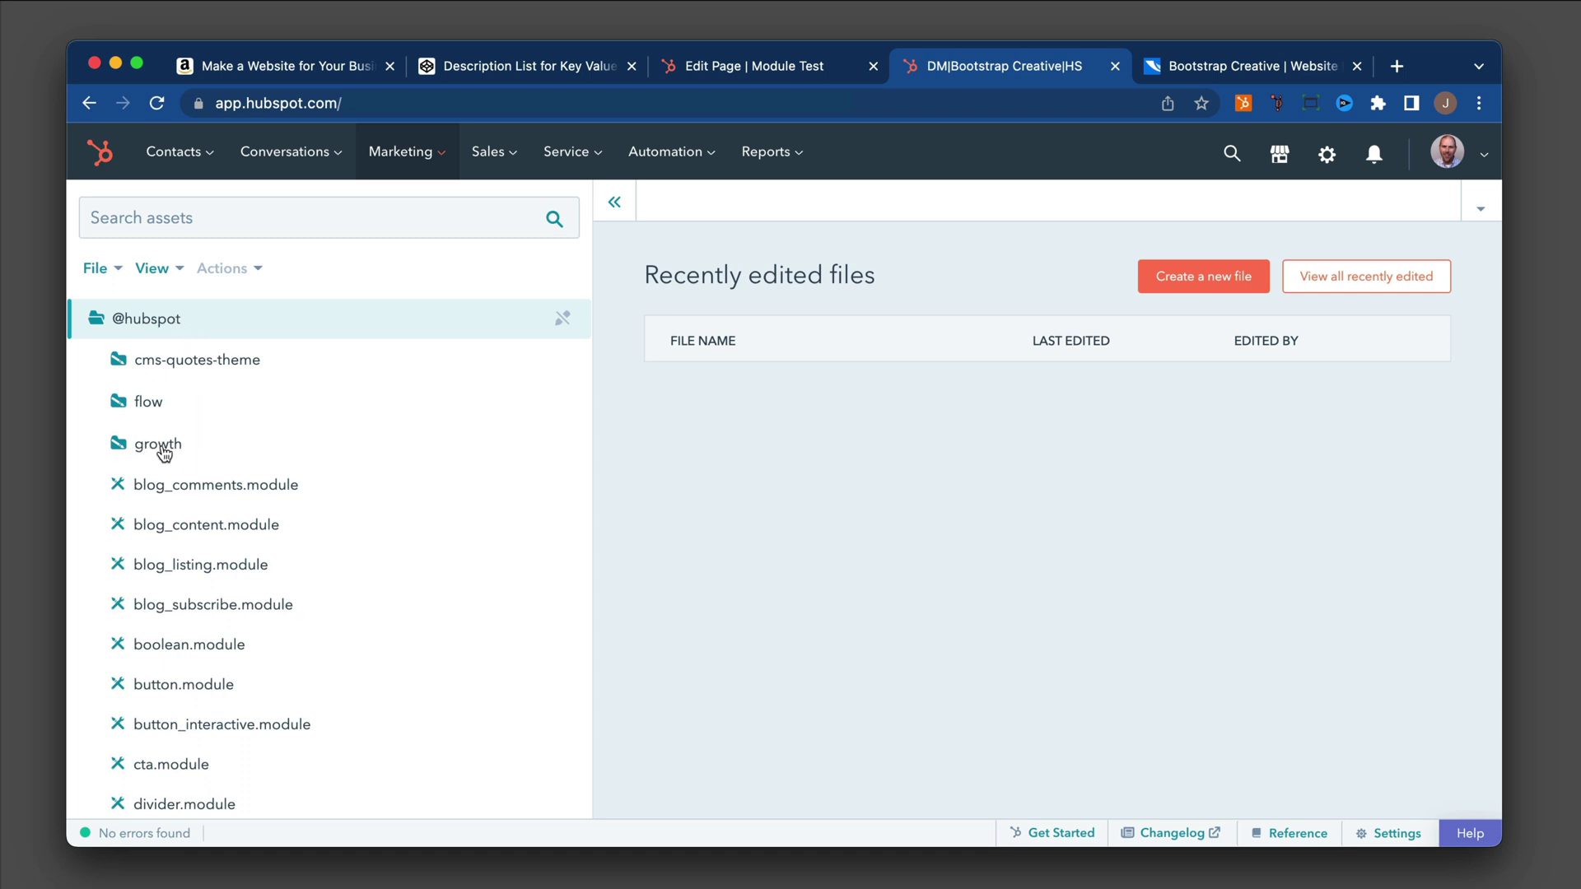
click(742, 66)
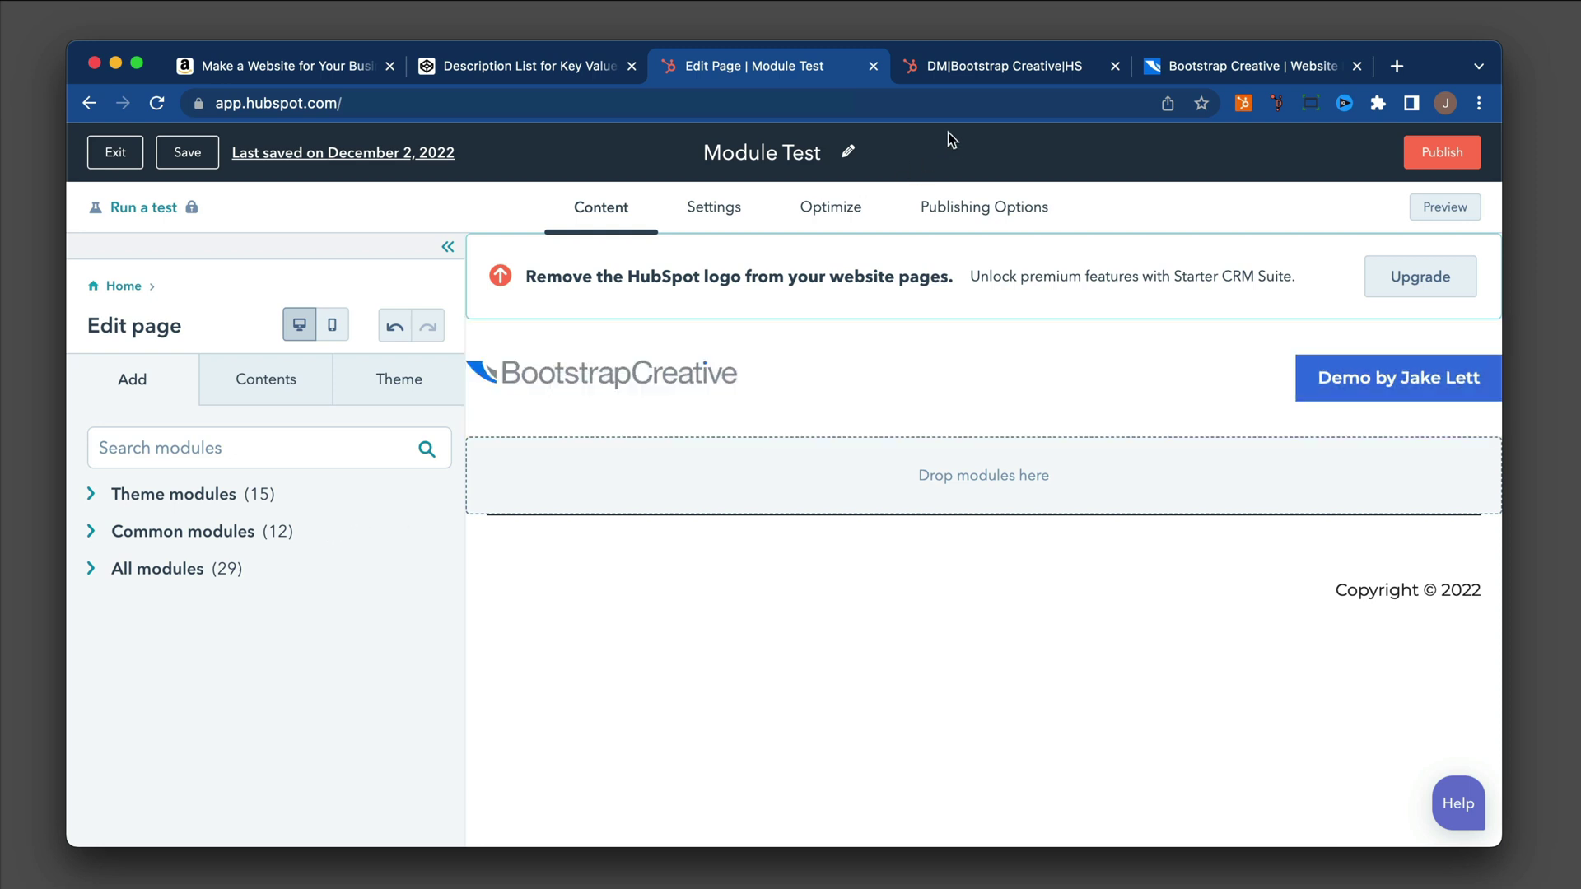
- Expand the growth theme's modules folder in Design Manager
click(958, 70)
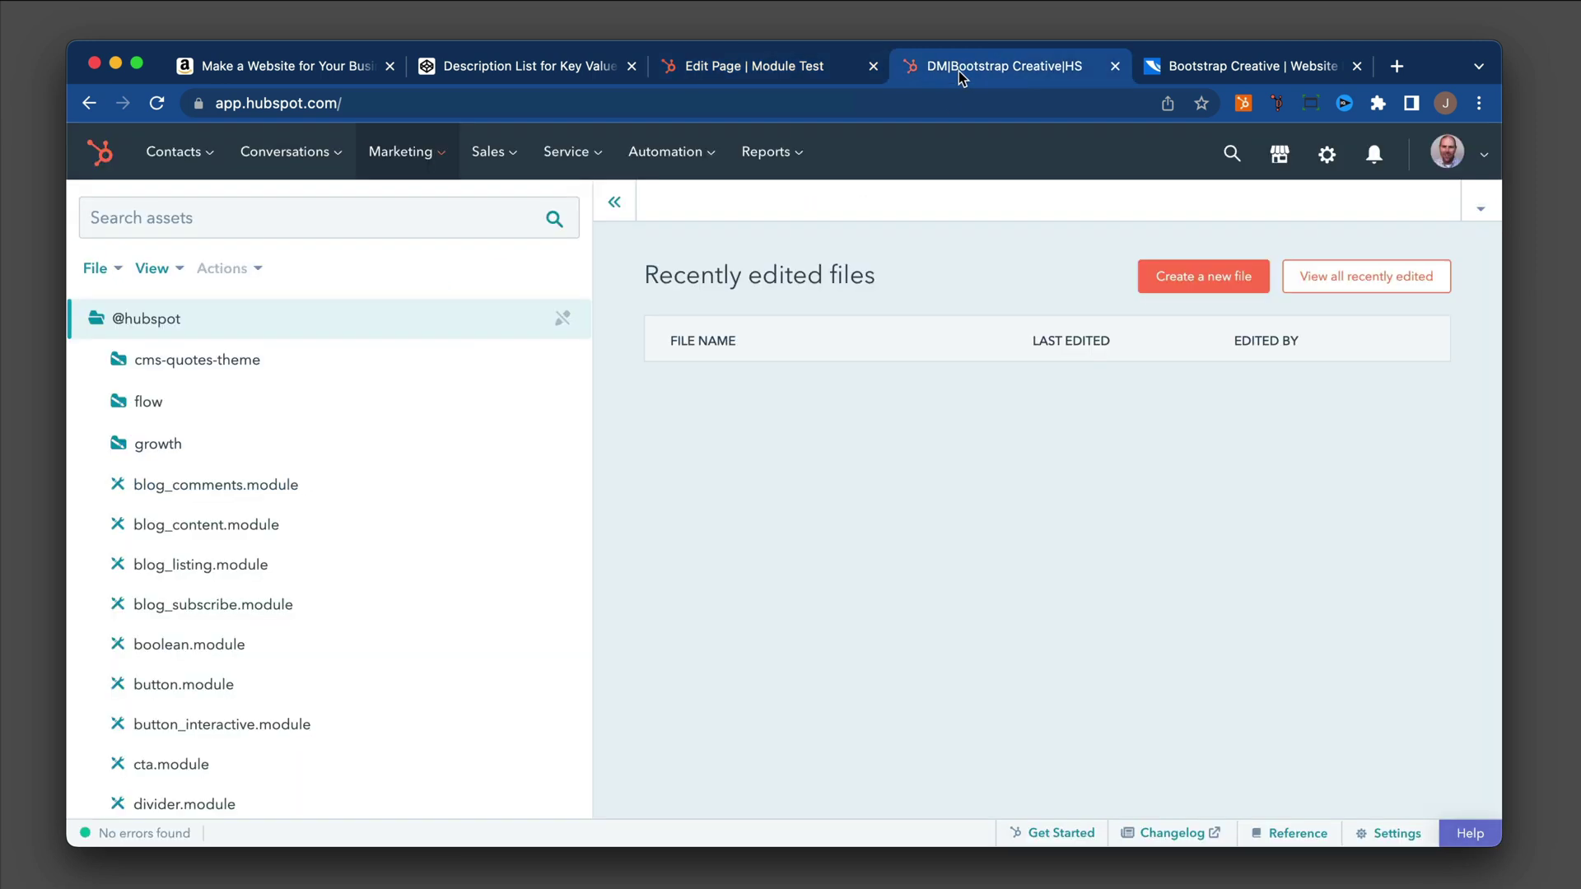
double_click(156, 444)
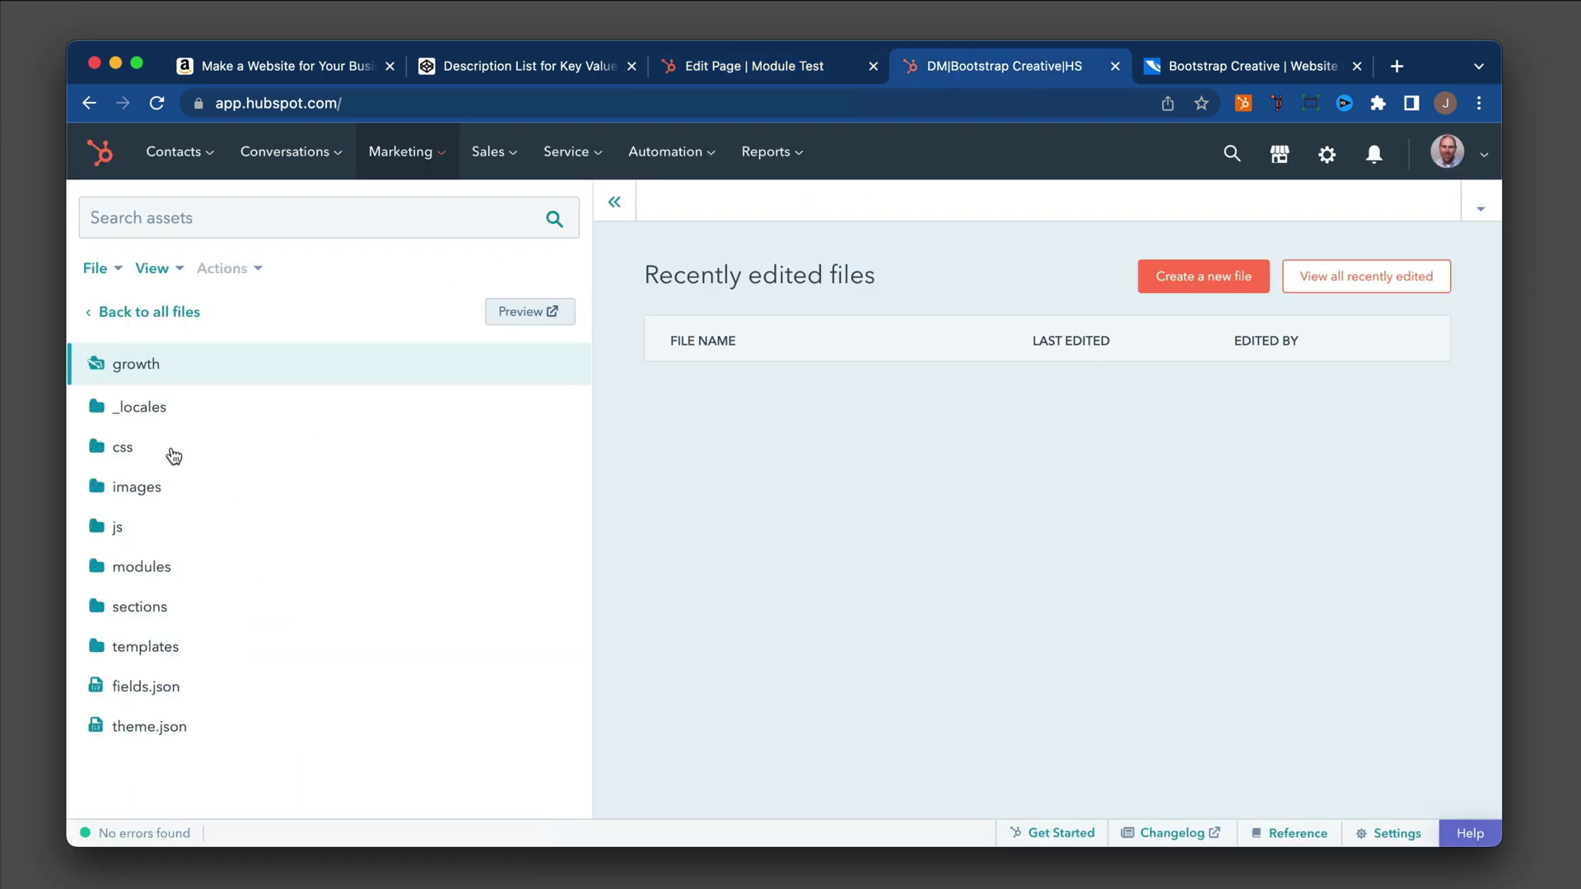
click(144, 565)
scroll(211, 568, down, 3)
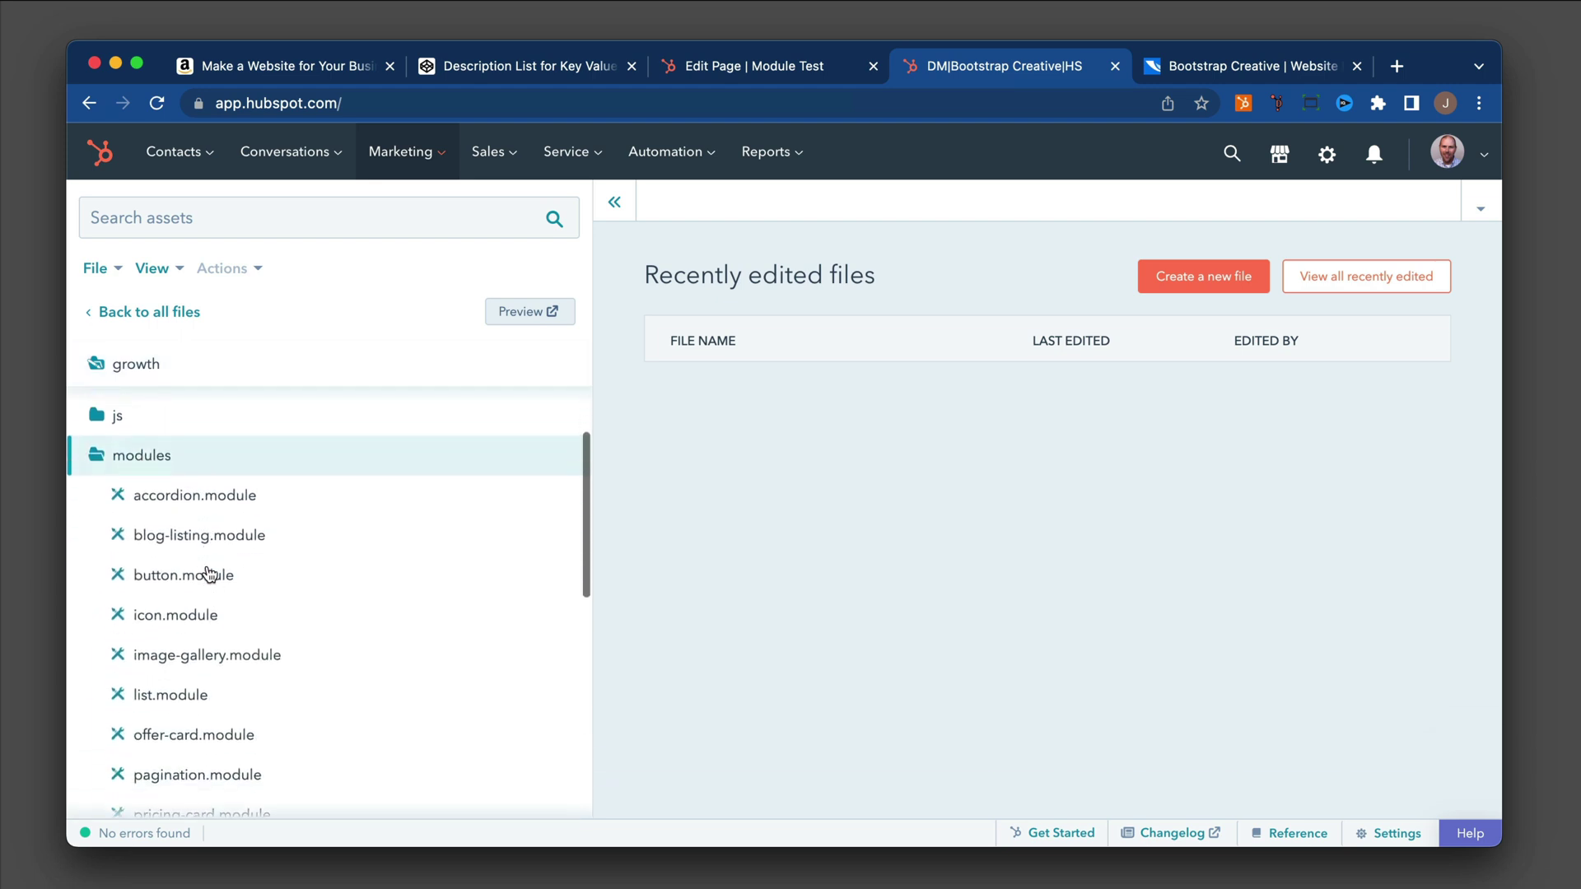
scroll(227, 505, down, 2)
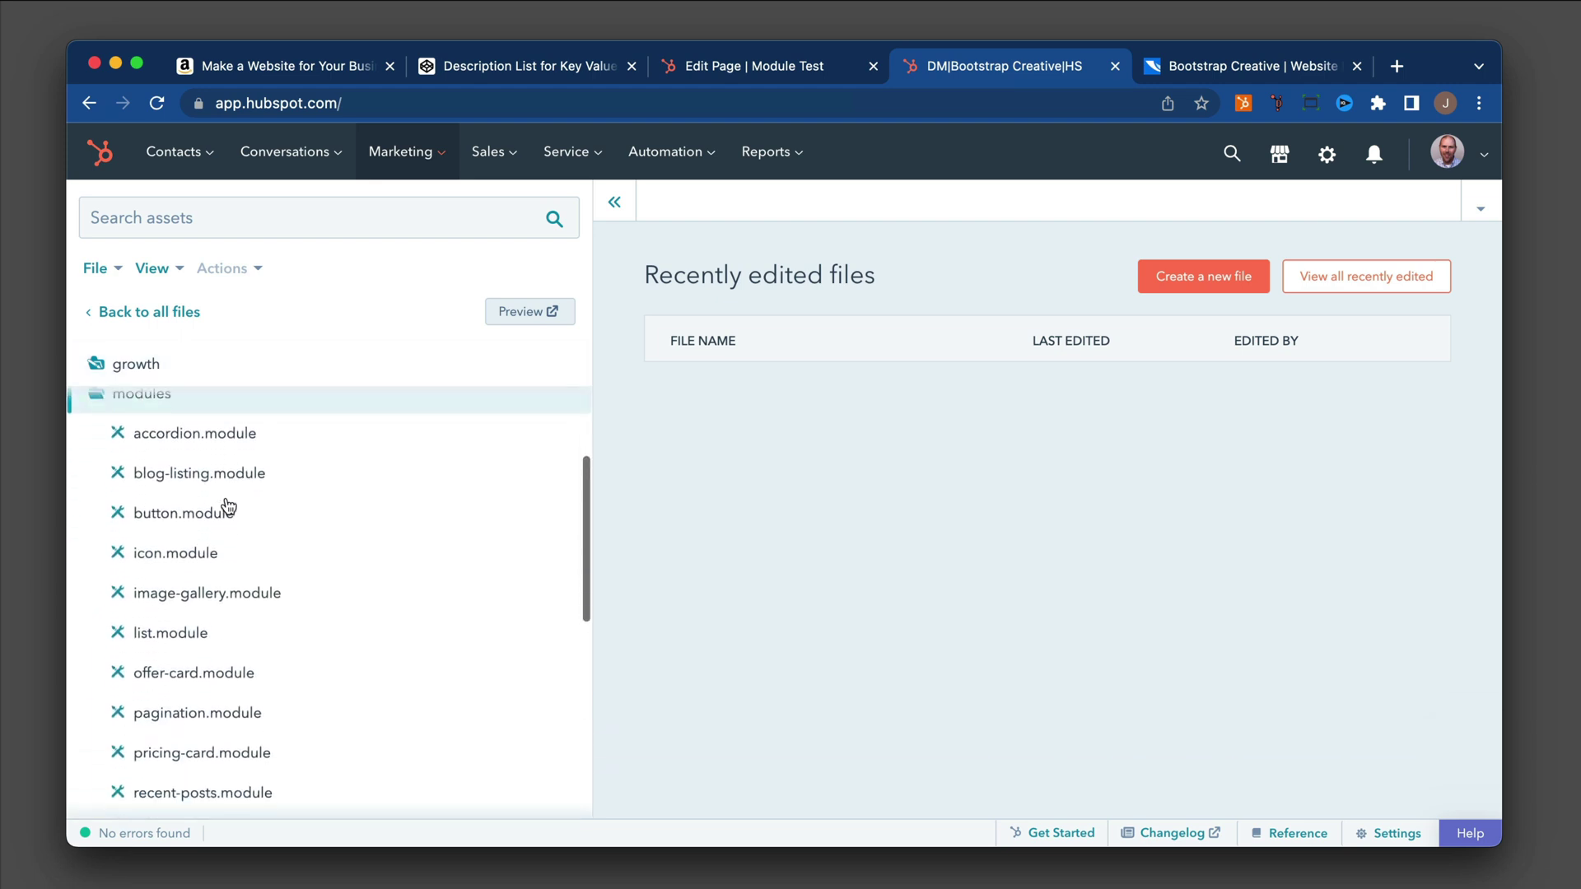
- Compare the editor's Theme and Common module lists against the growth theme, then return to Design Manager
click(716, 66)
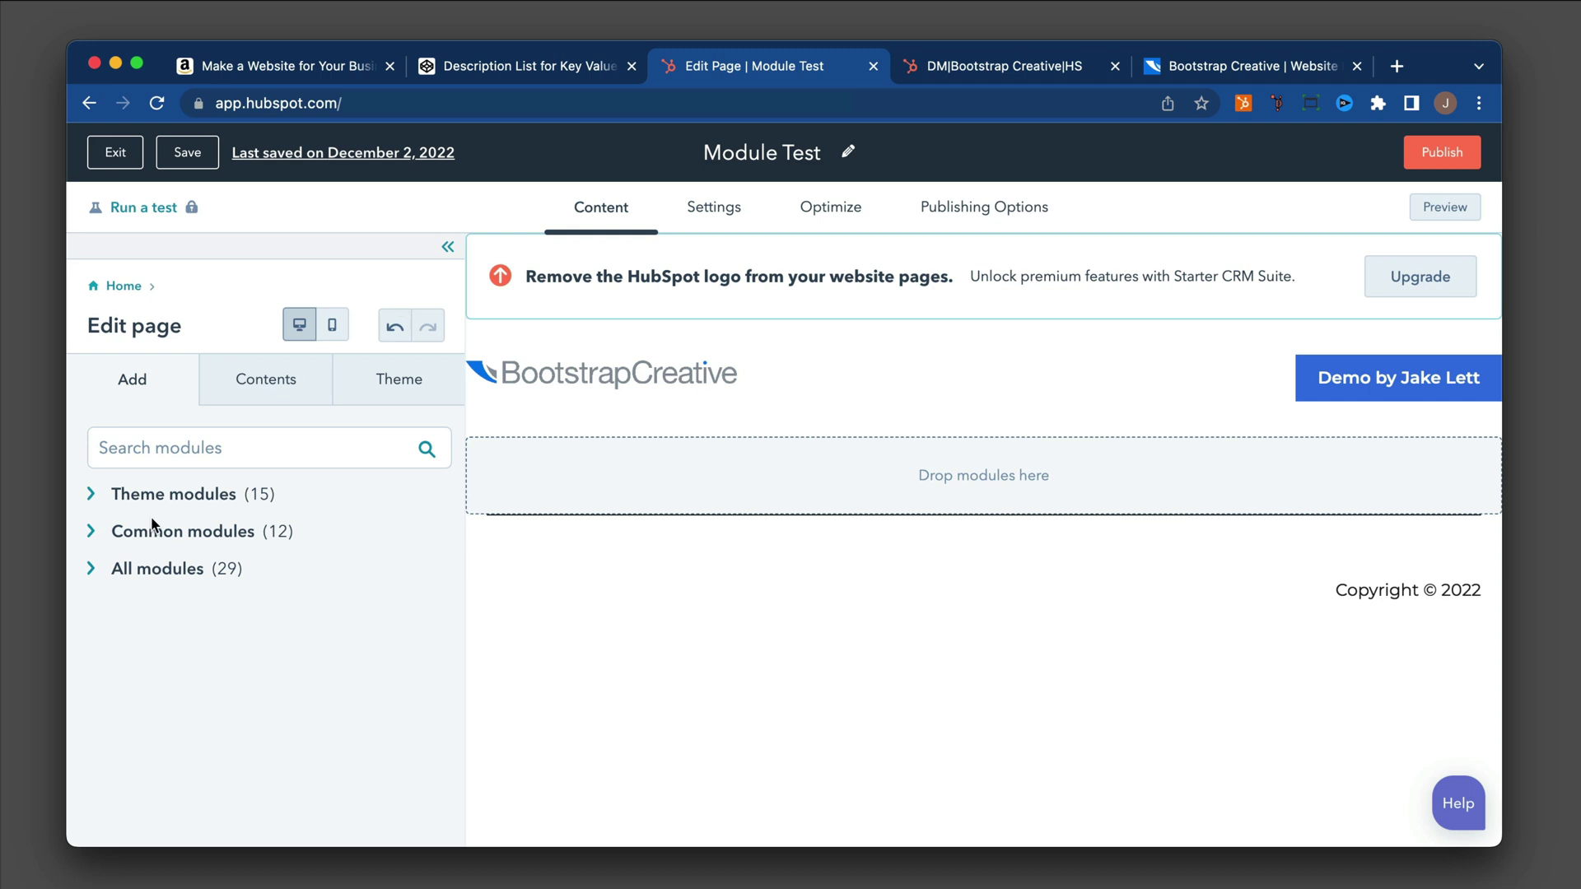
click(92, 496)
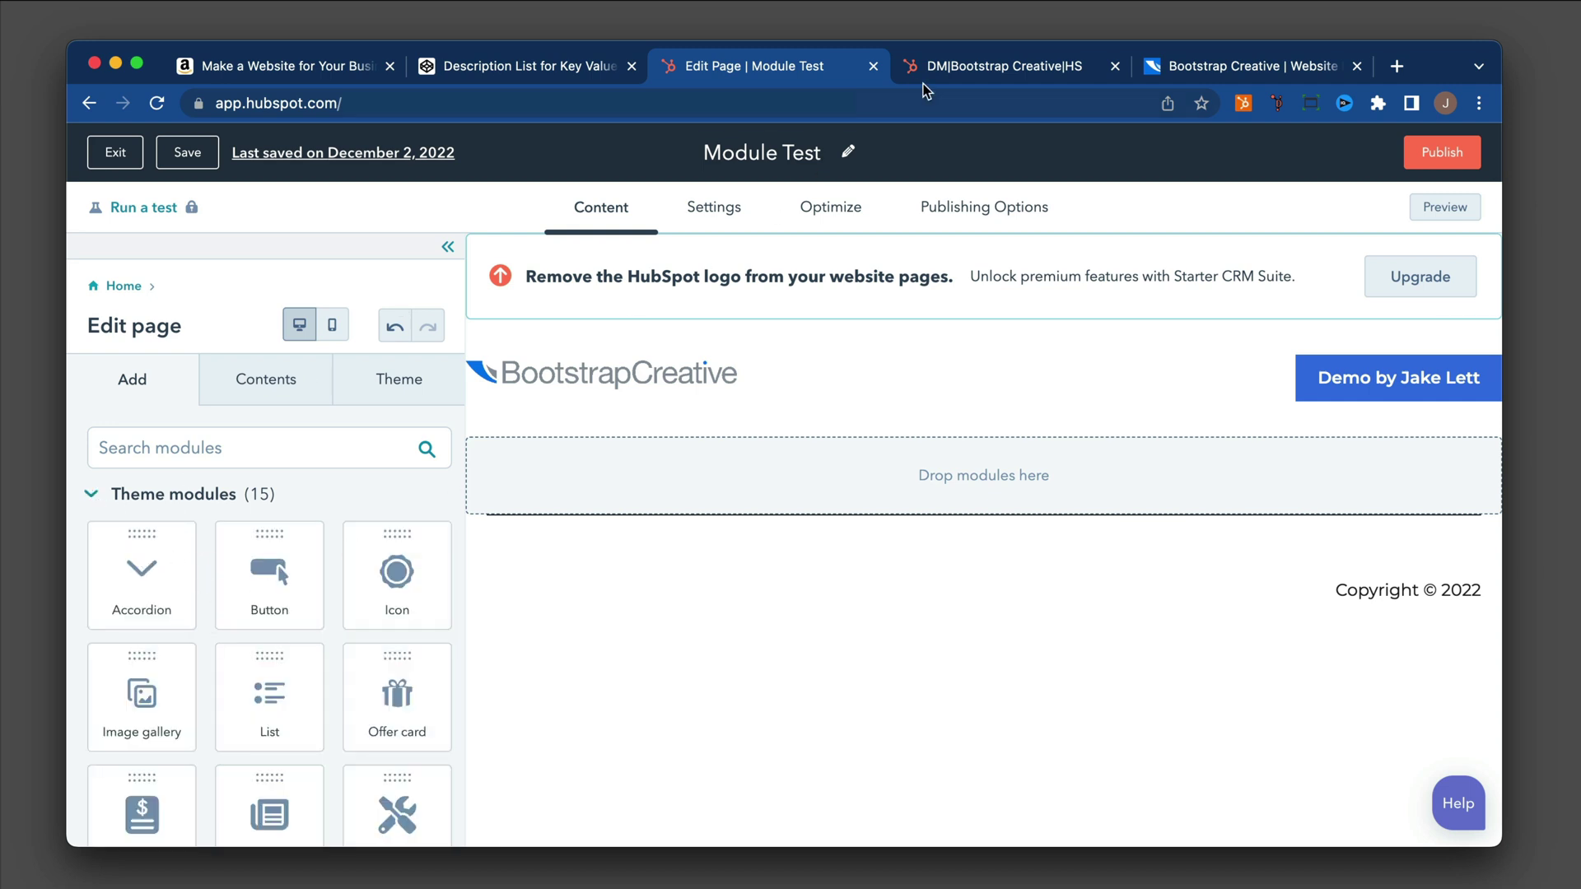
click(1009, 69)
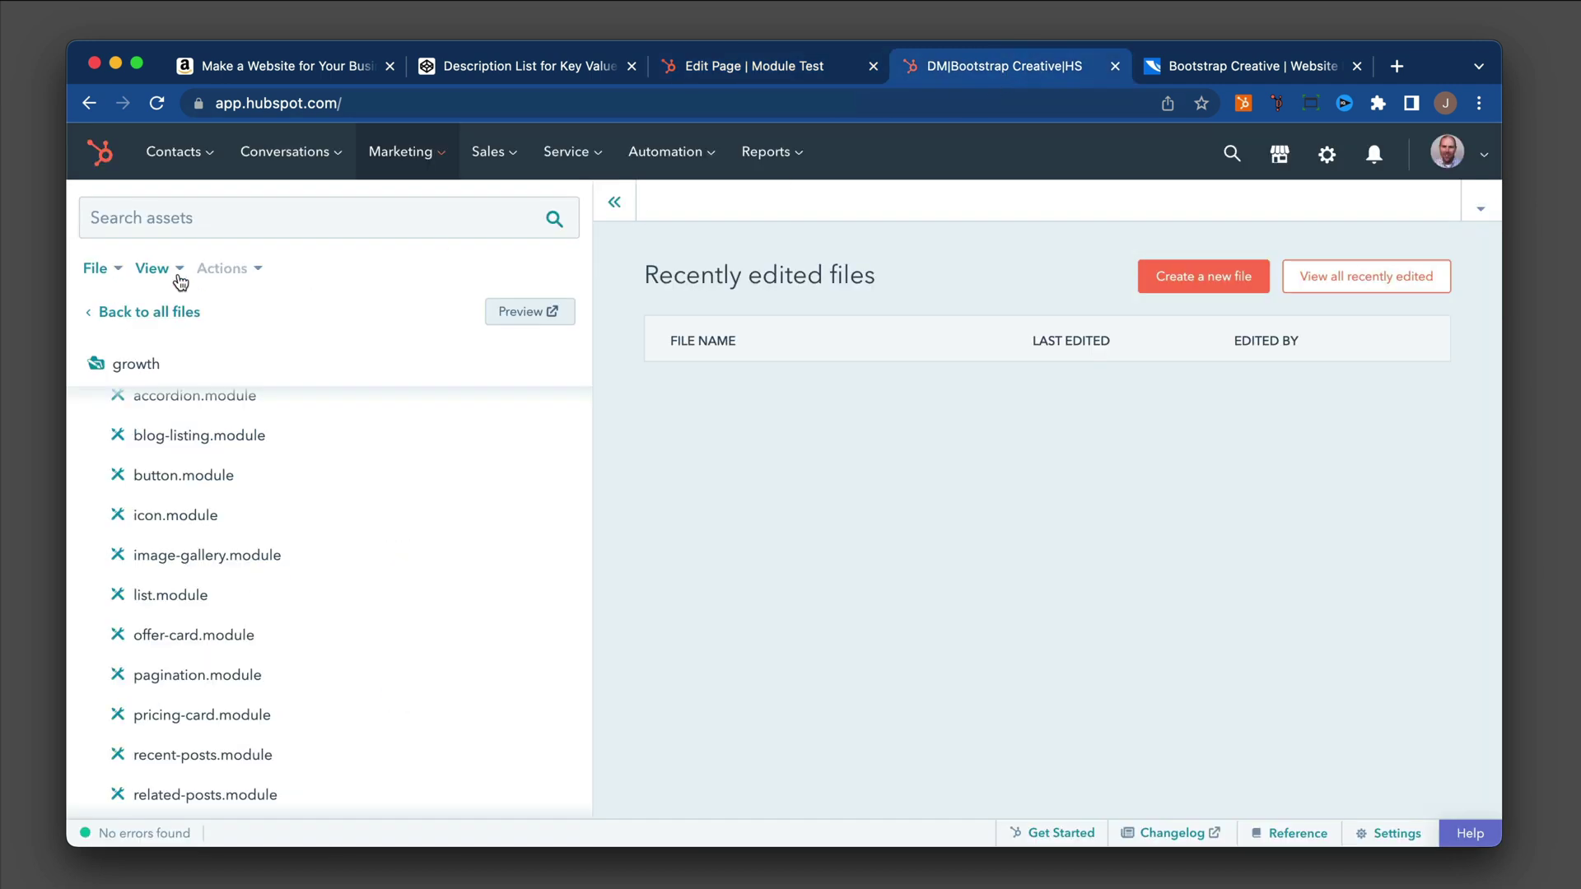
key(ctrl+shift+Tab)
click(105, 494)
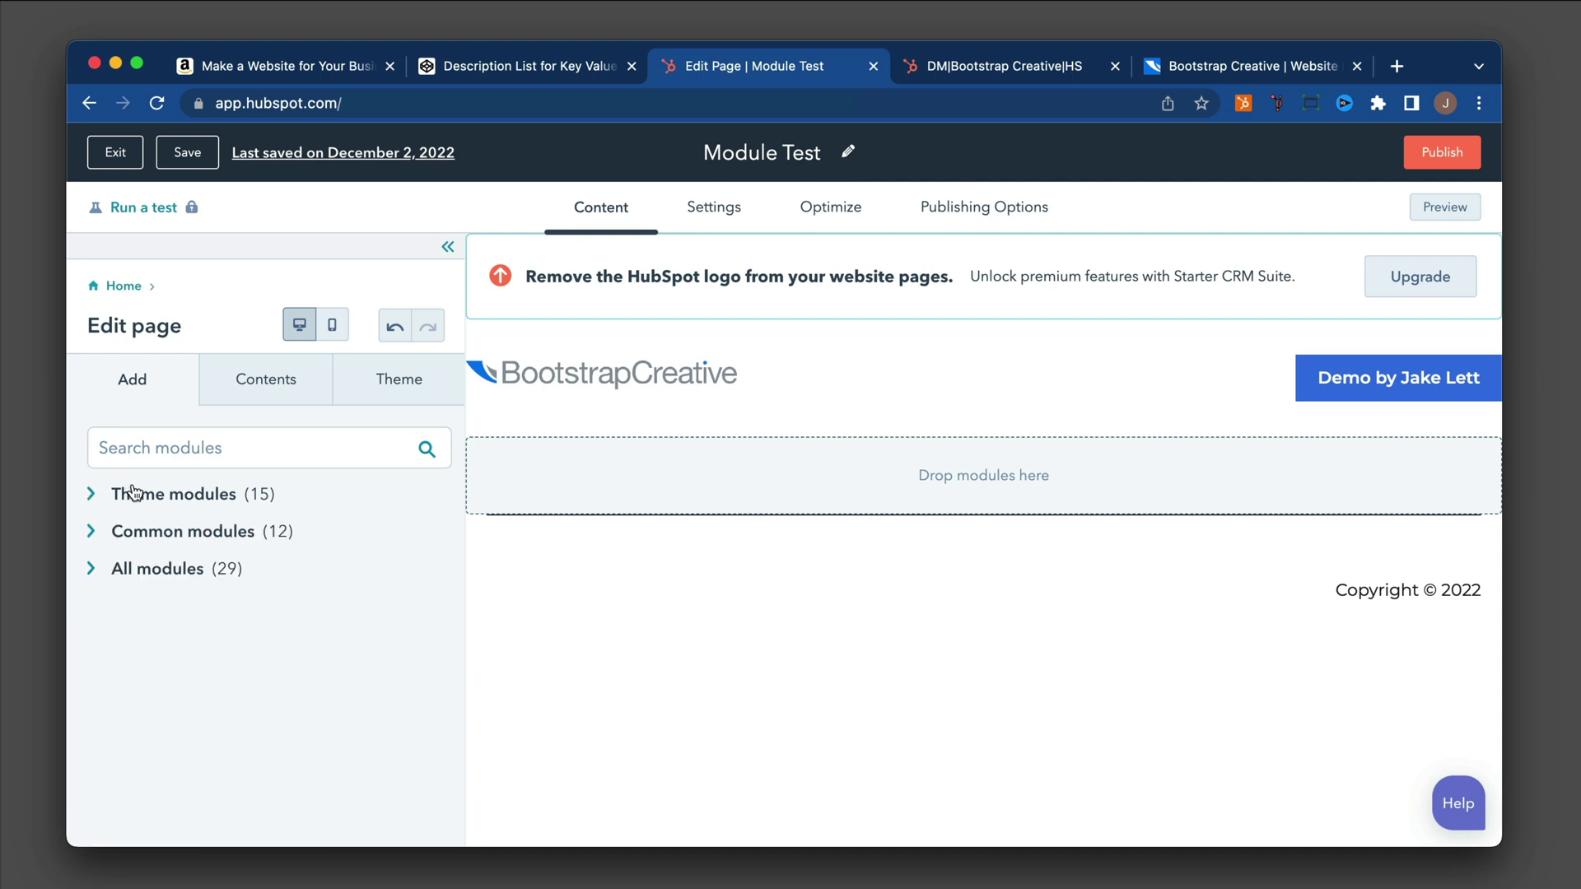
click(149, 534)
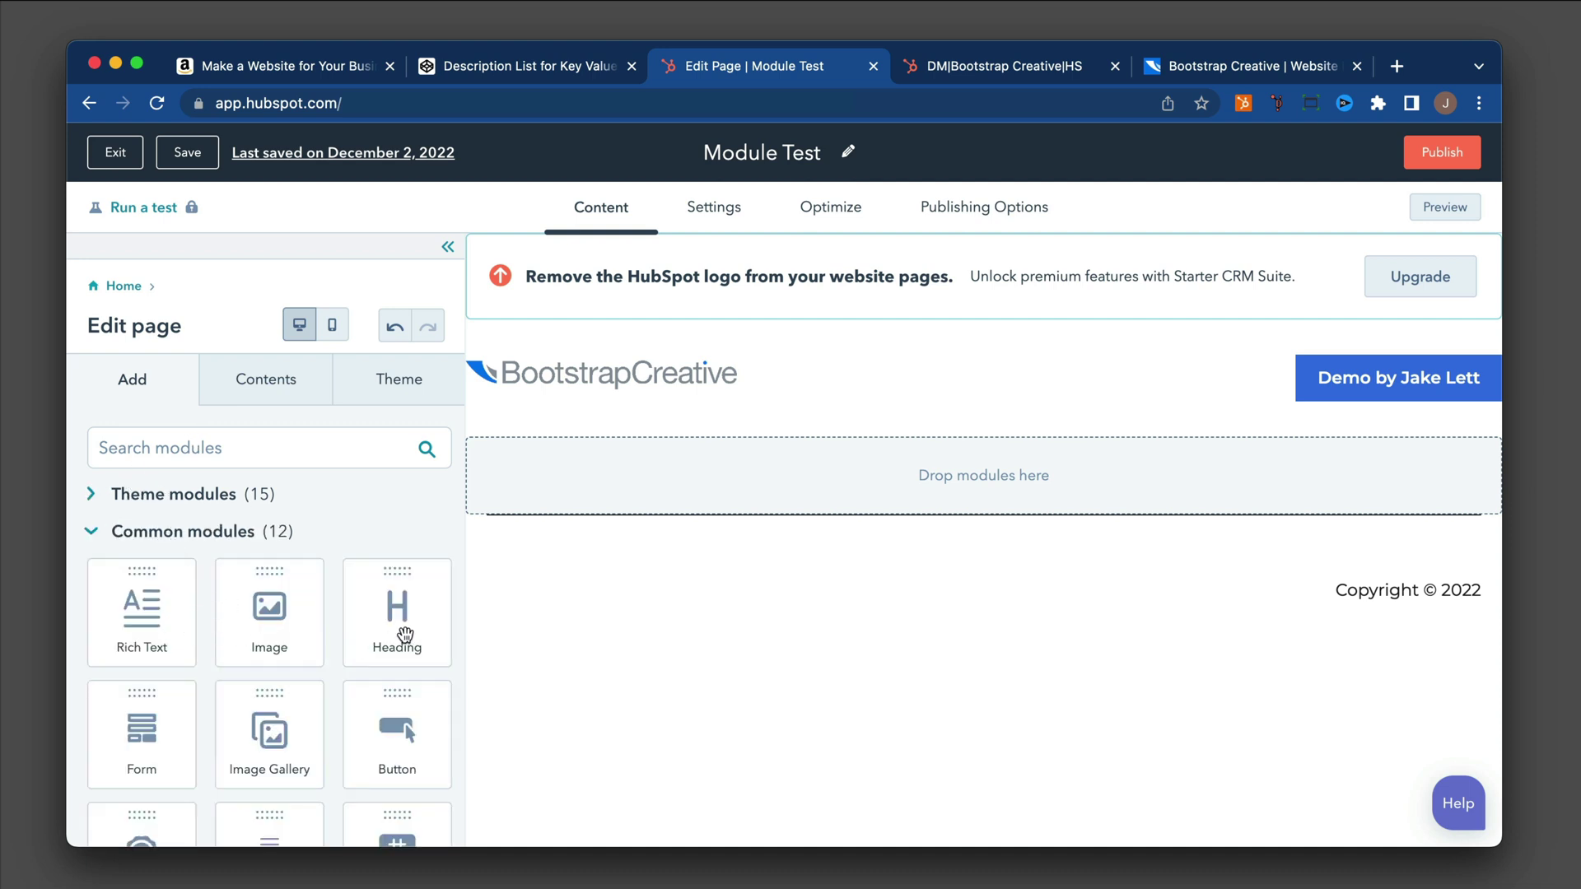
click(972, 68)
scroll(338, 423, down, 3)
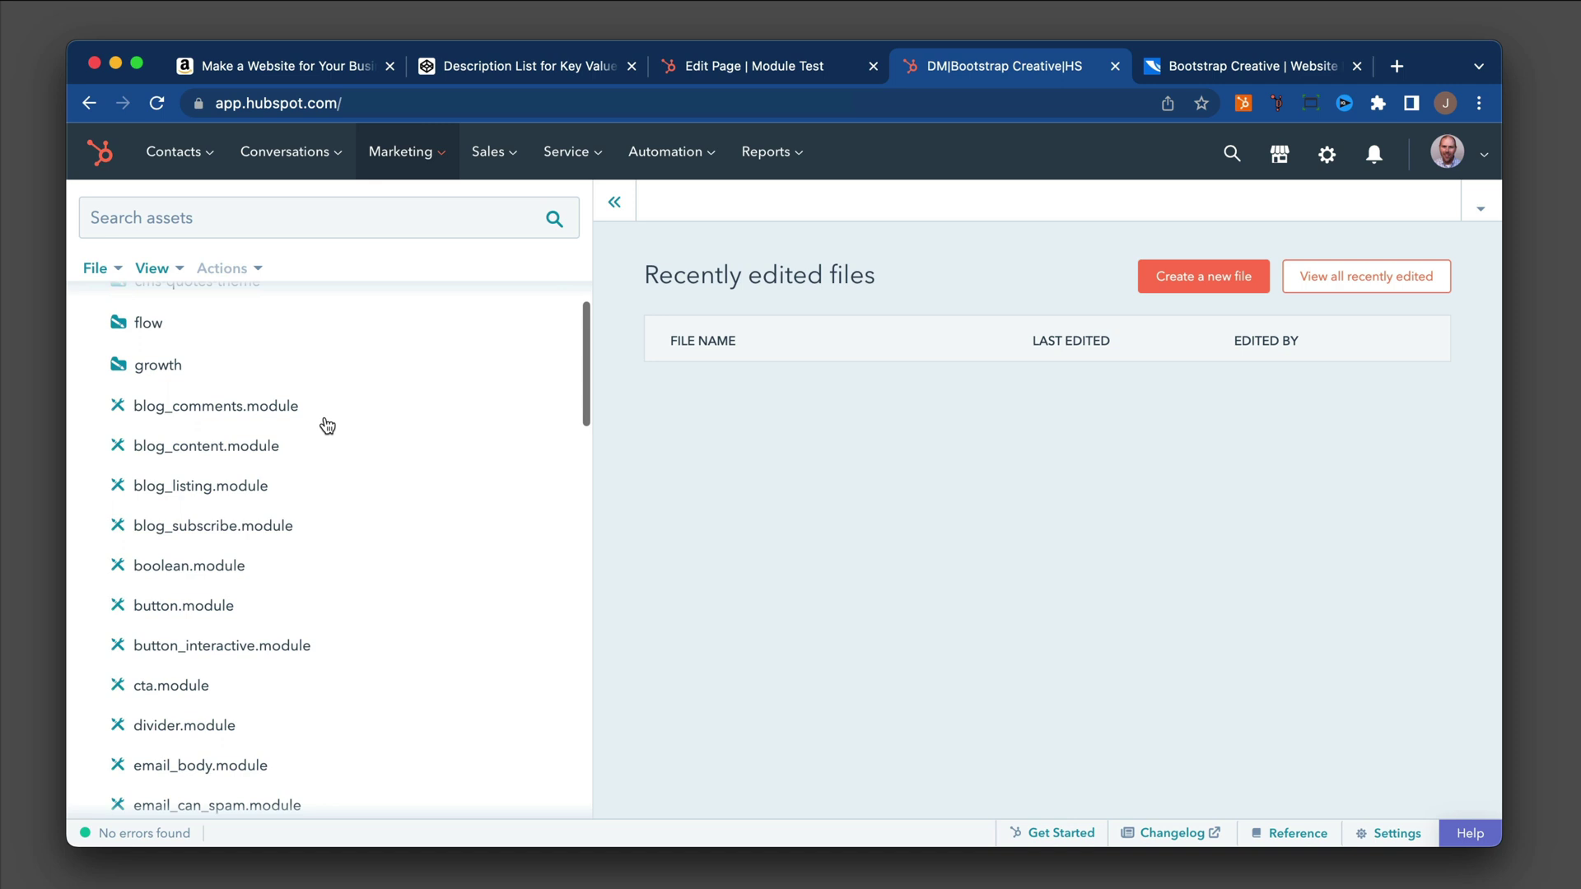
scroll(322, 420, down, 3)
scroll(315, 419, down, 3)
scroll(314, 415, down, 2)
scroll(314, 417, down, 3)
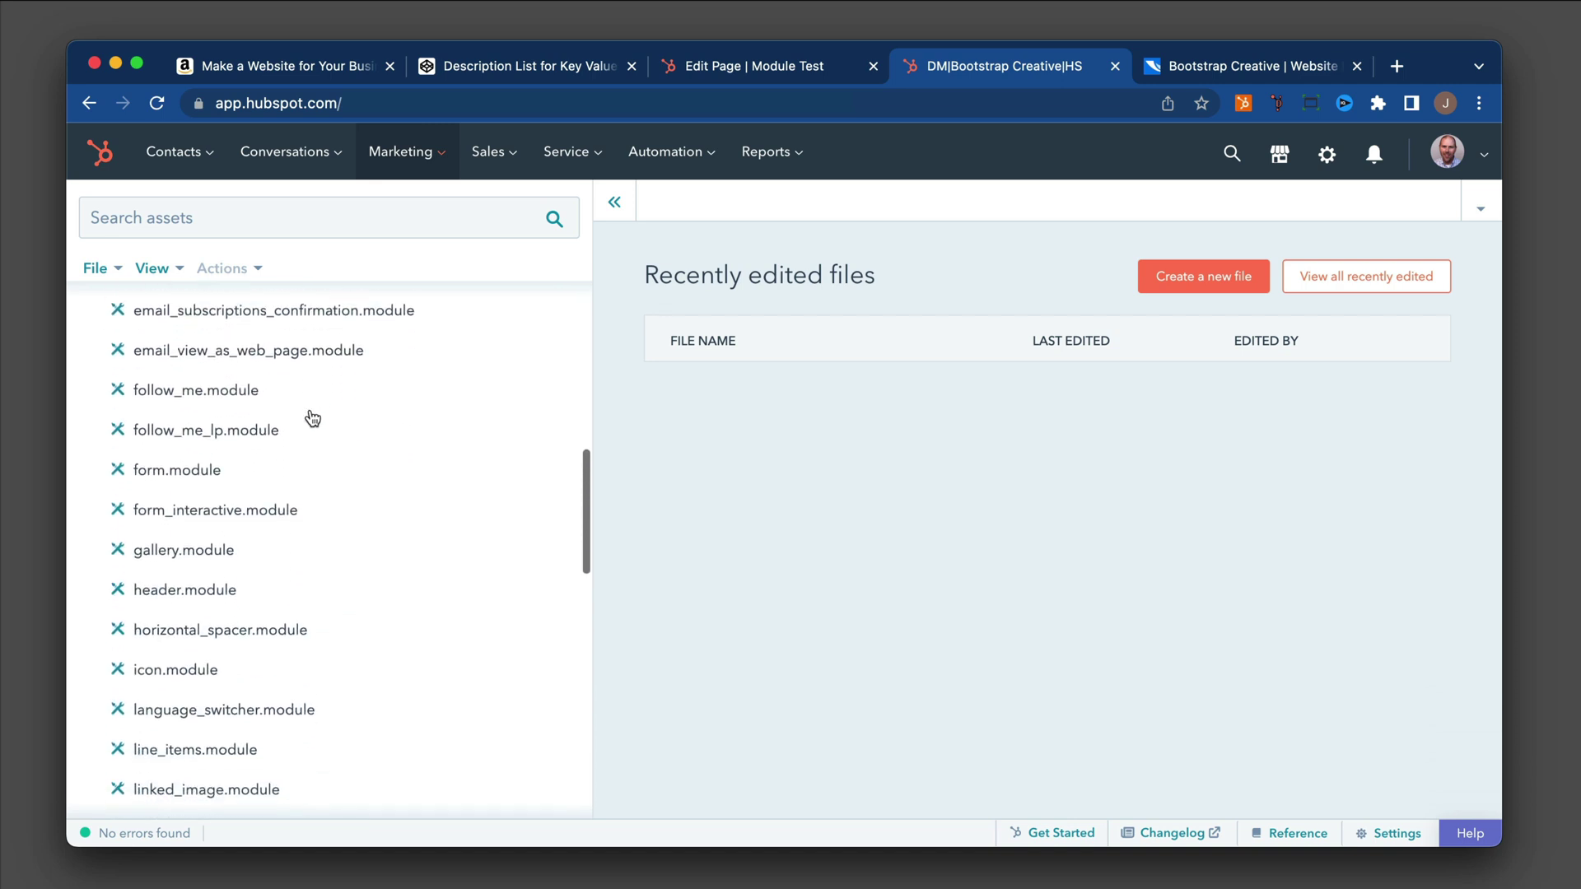
scroll(308, 414, up, 5)
scroll(303, 413, up, 3)
scroll(156, 455, down, 3)
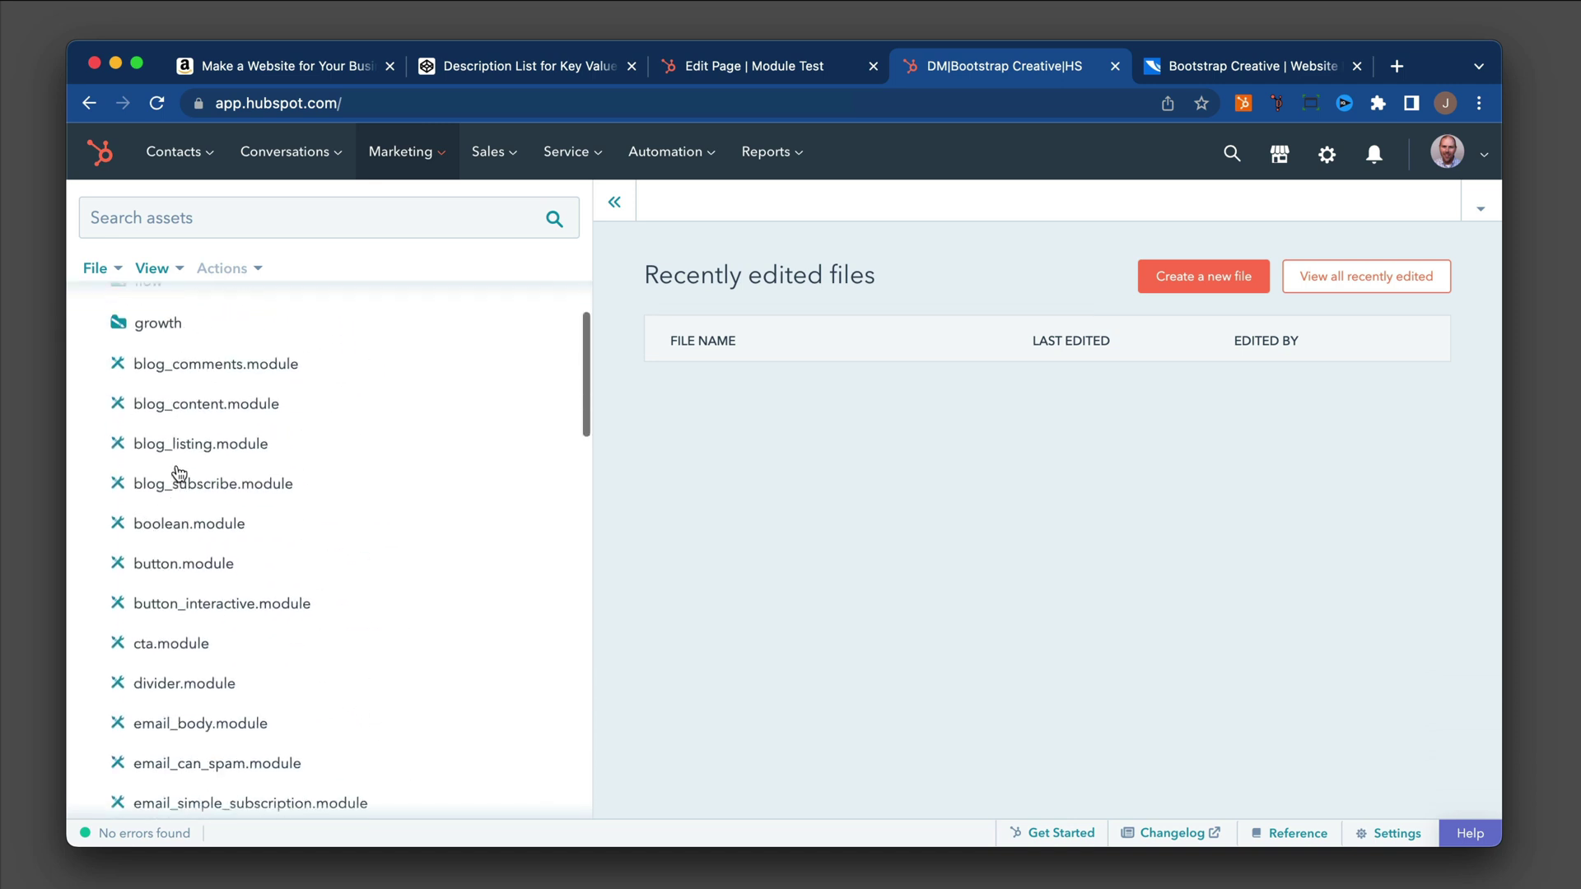
scroll(173, 470, down, 3)
scroll(186, 482, down, 3)
scroll(294, 495, down, 2)
scroll(294, 495, down, 3)
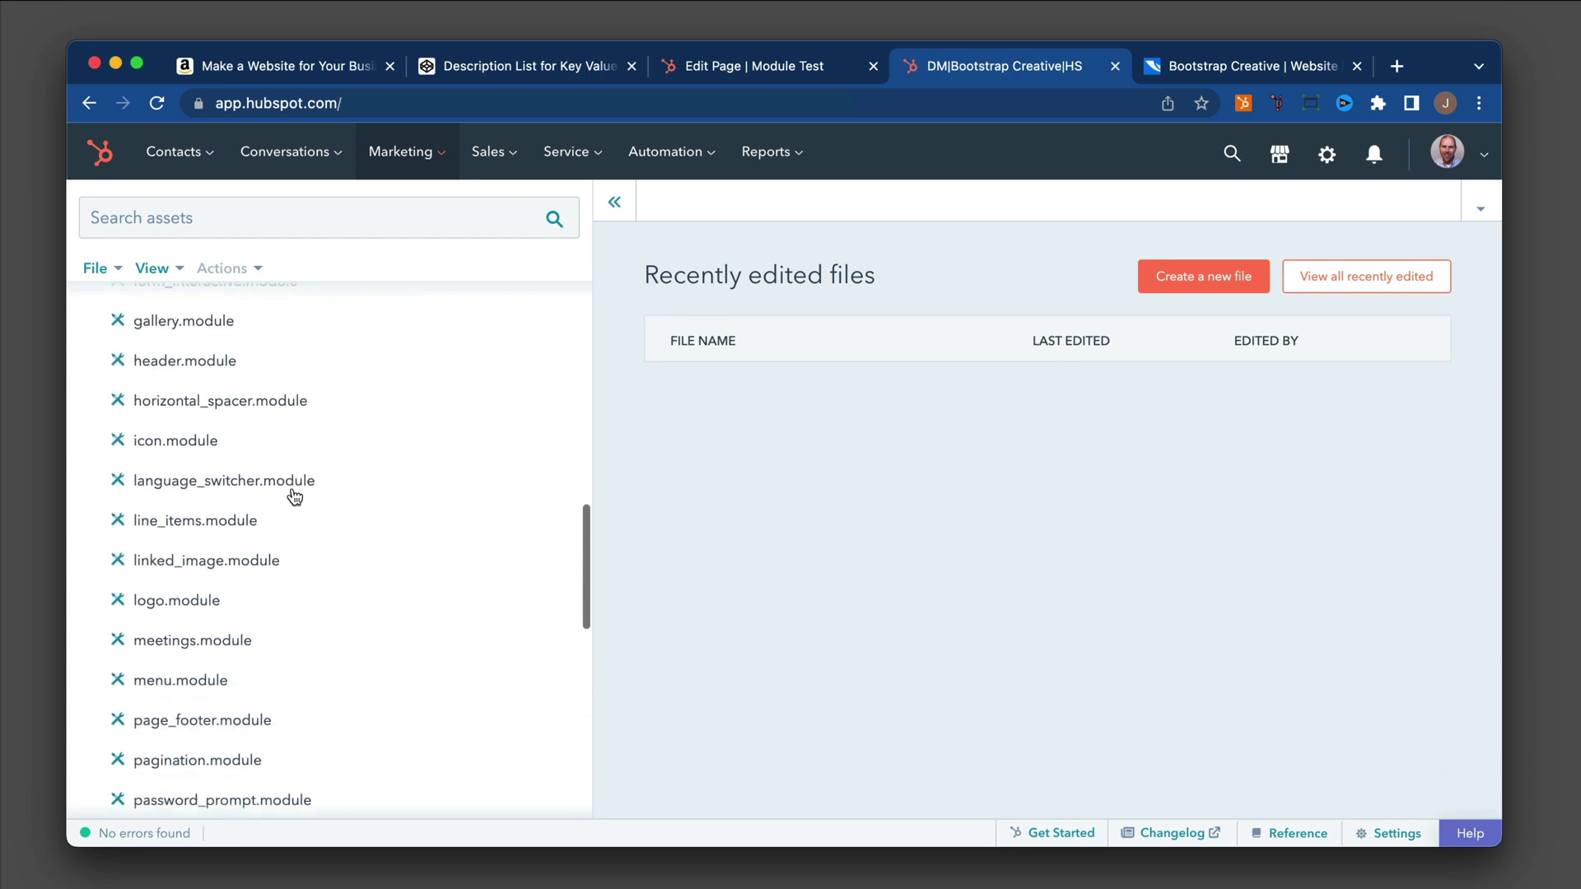
scroll(295, 496, down, 2)
scroll(294, 495, down, 3)
scroll(294, 495, down, 2)
scroll(294, 496, down, 3)
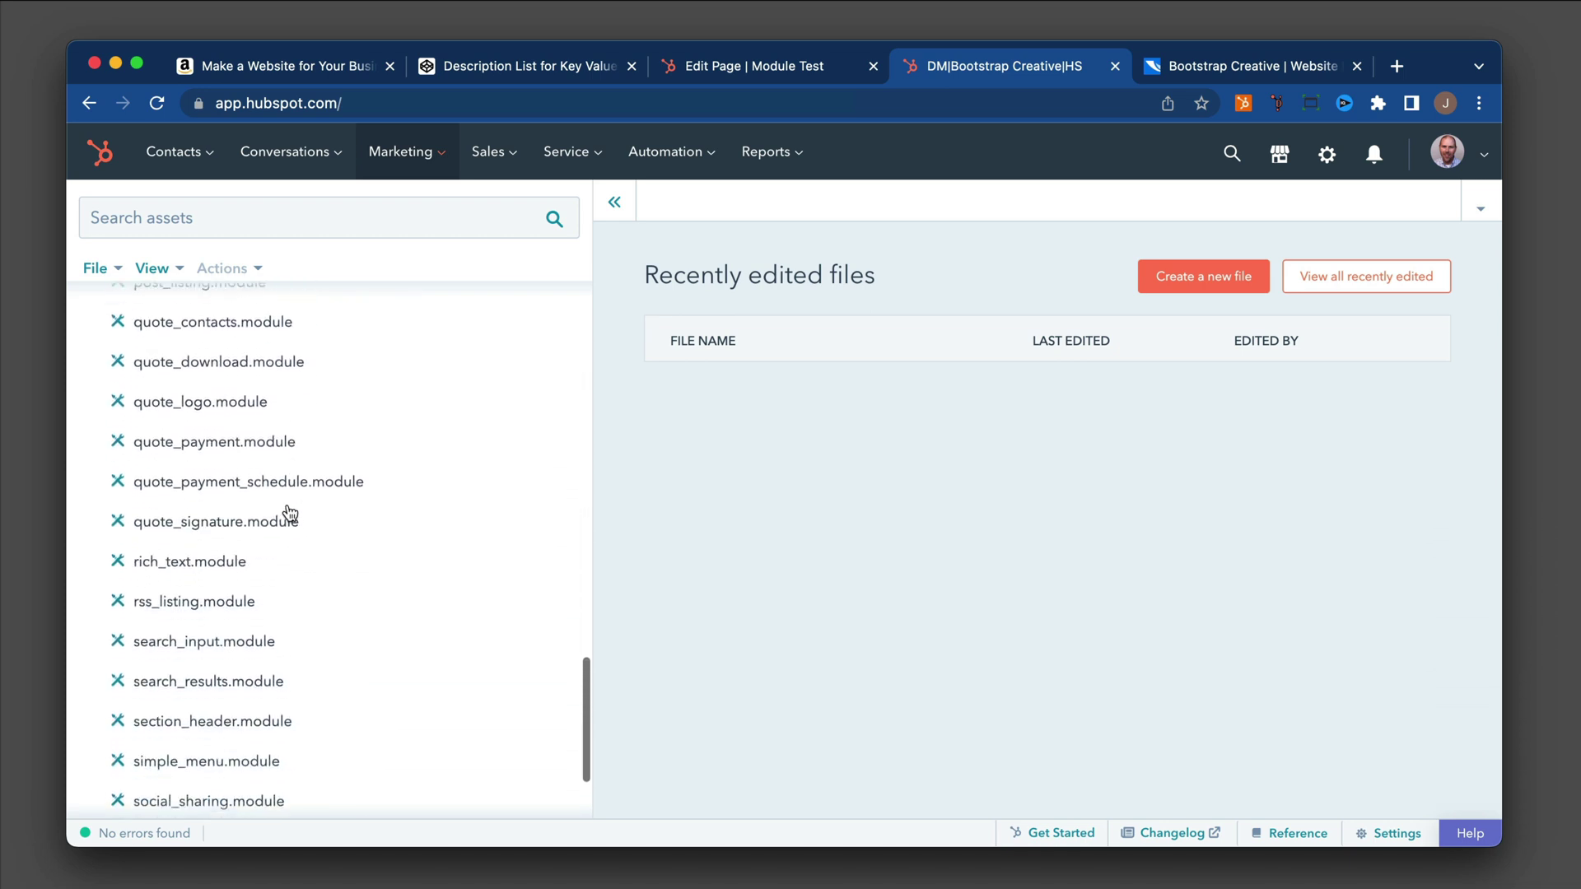
- Open the built-in rich_text.module to view its read-only code and fields
click(185, 562)
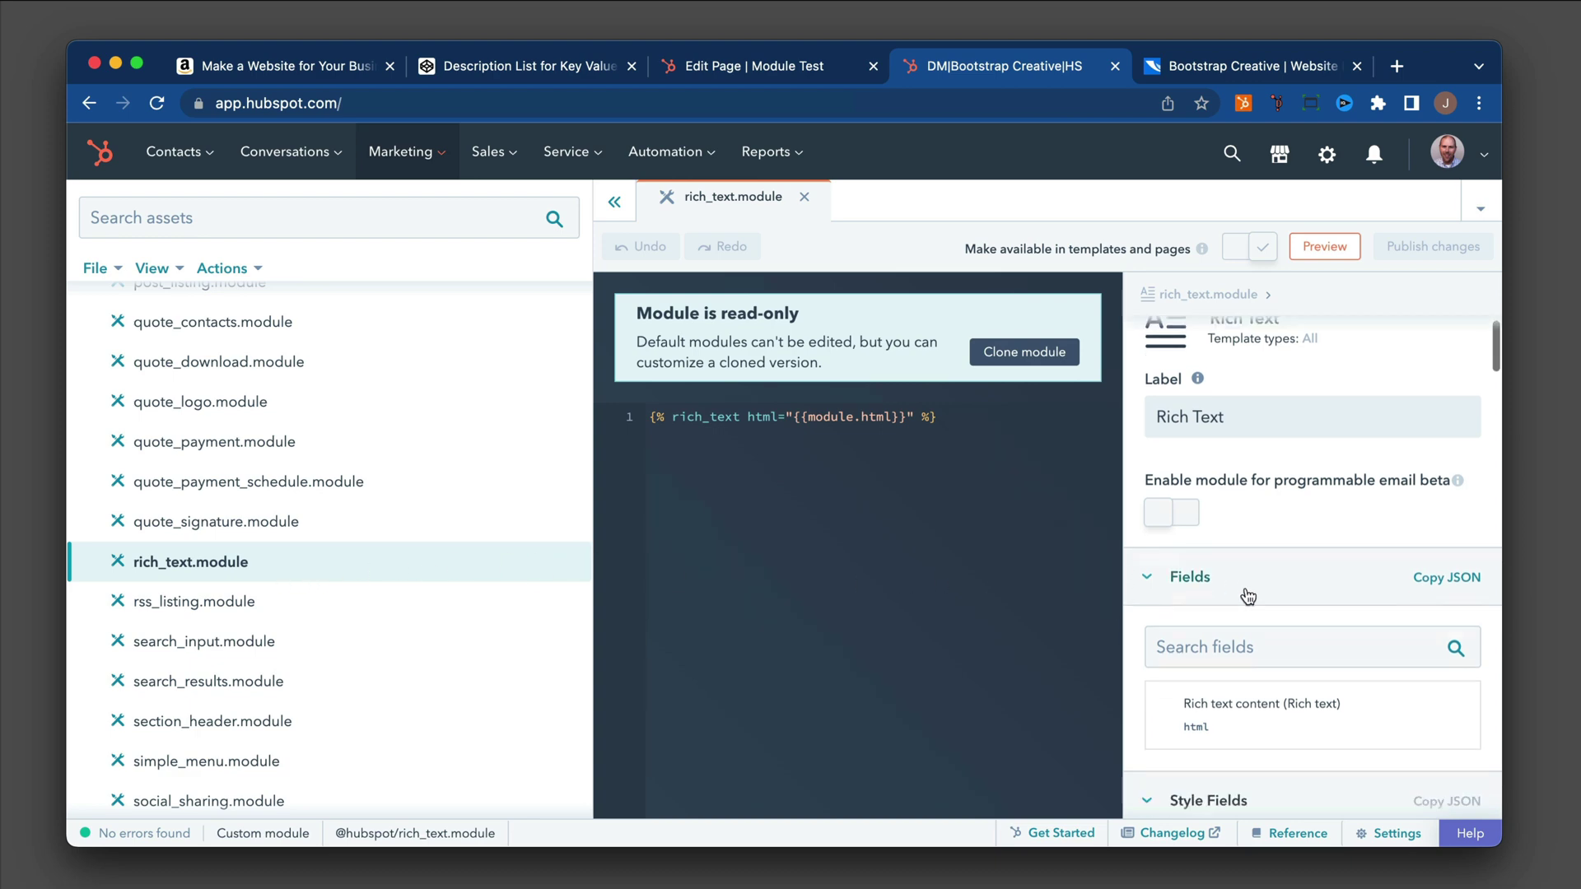
scroll(1247, 595, down, 5)
scroll(1248, 595, up, 2)
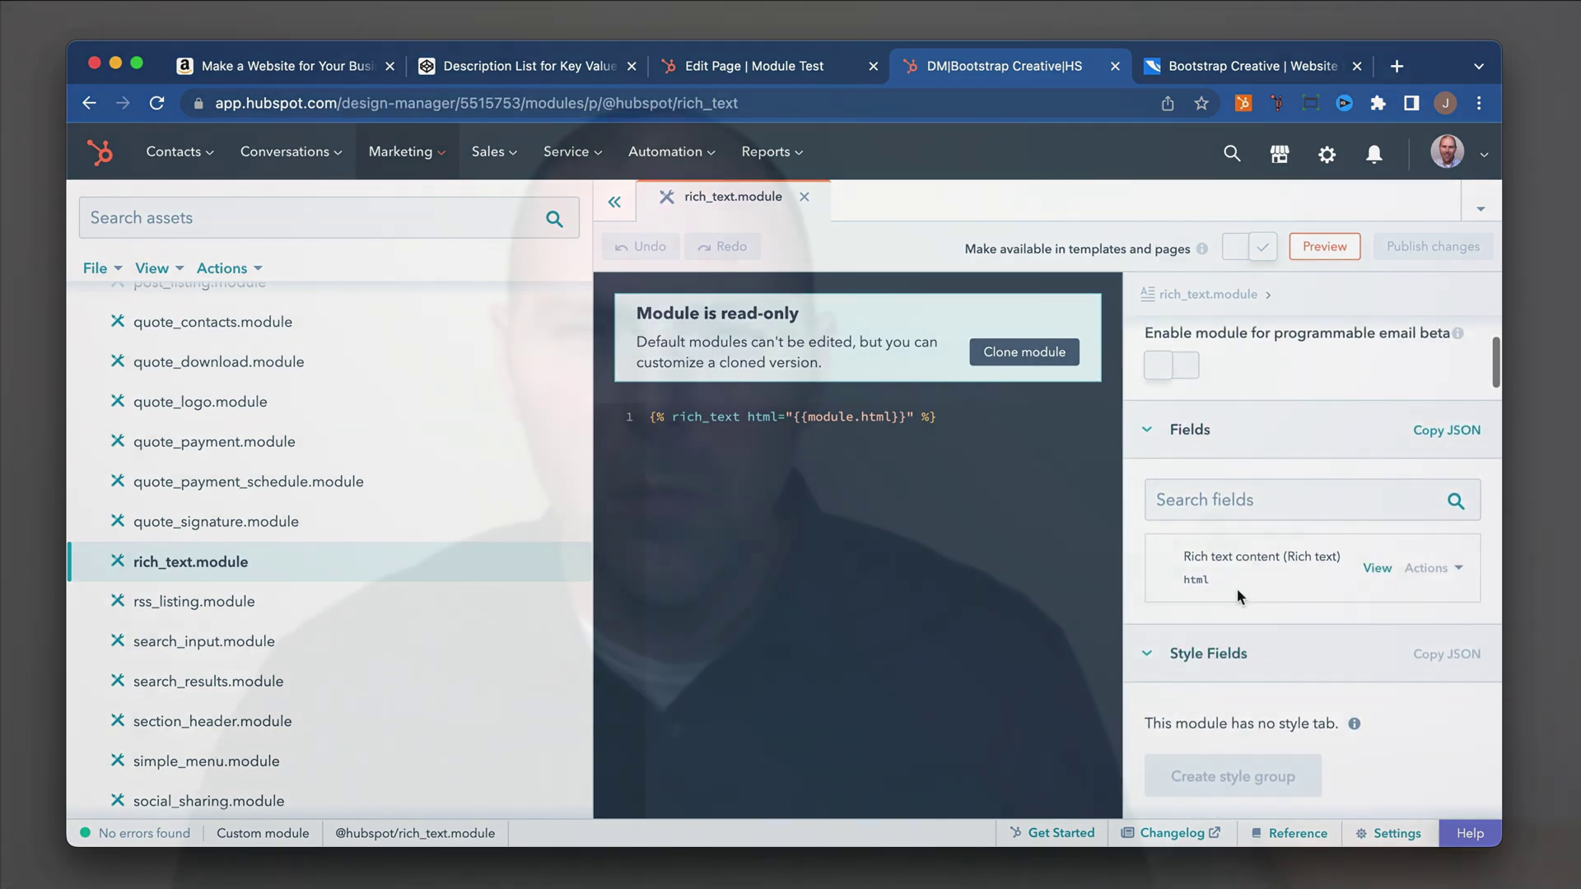